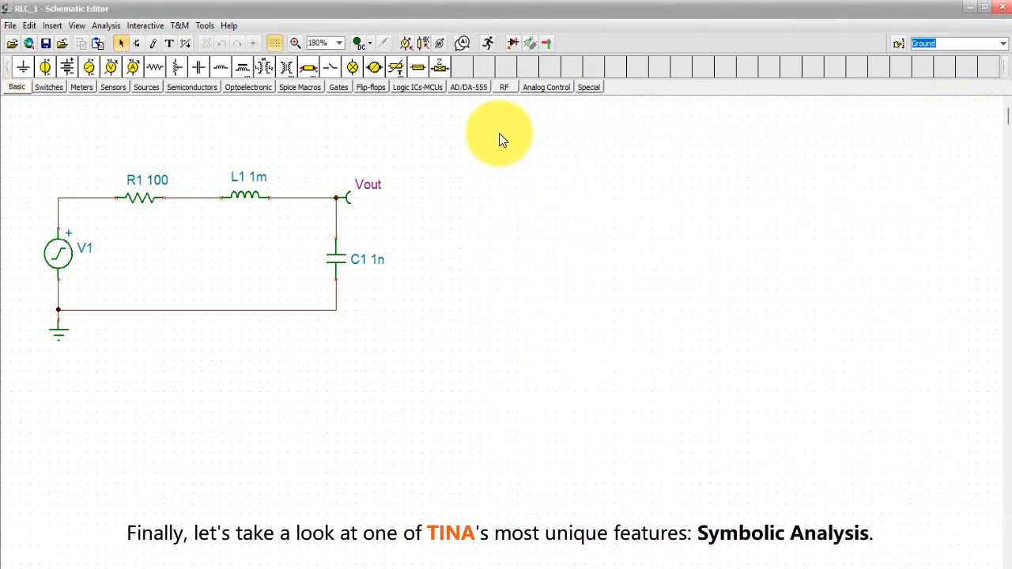
- Run a symbolic AC transfer analysis on the RLC circuit
left_click(105, 25)
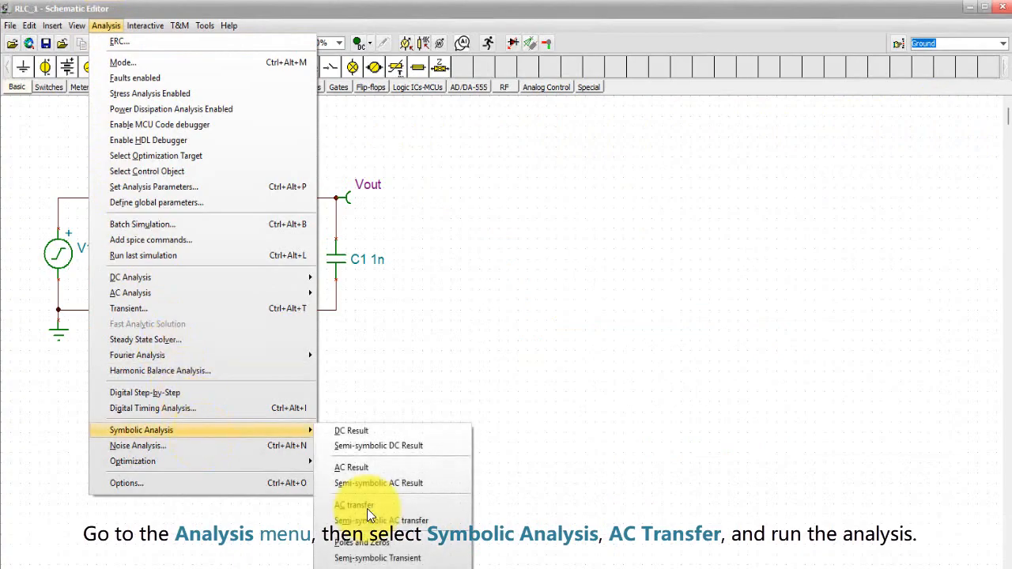
left_click(367, 508)
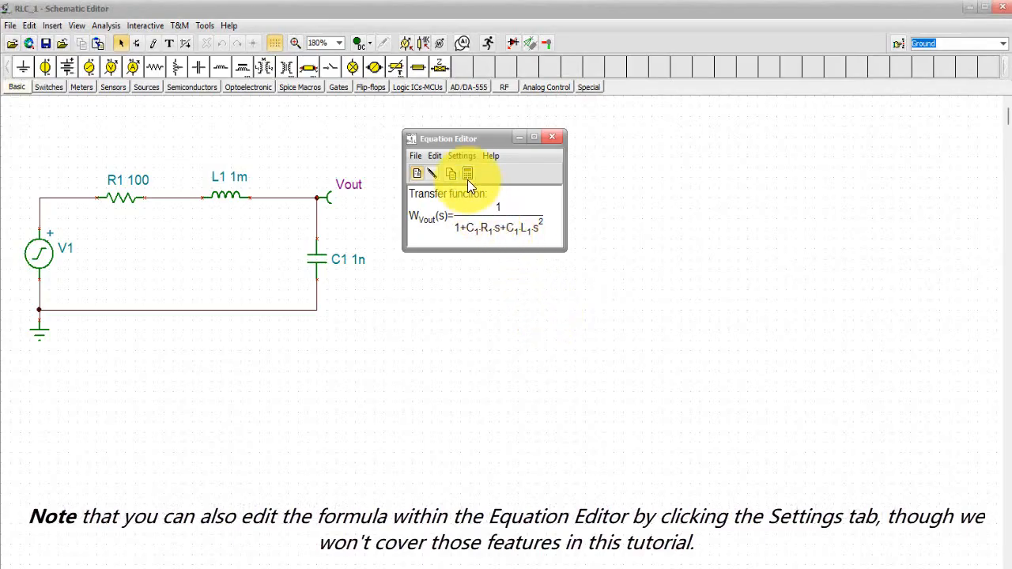
- Review the Equation Editor's formatting settings and font options
left_click(462, 156)
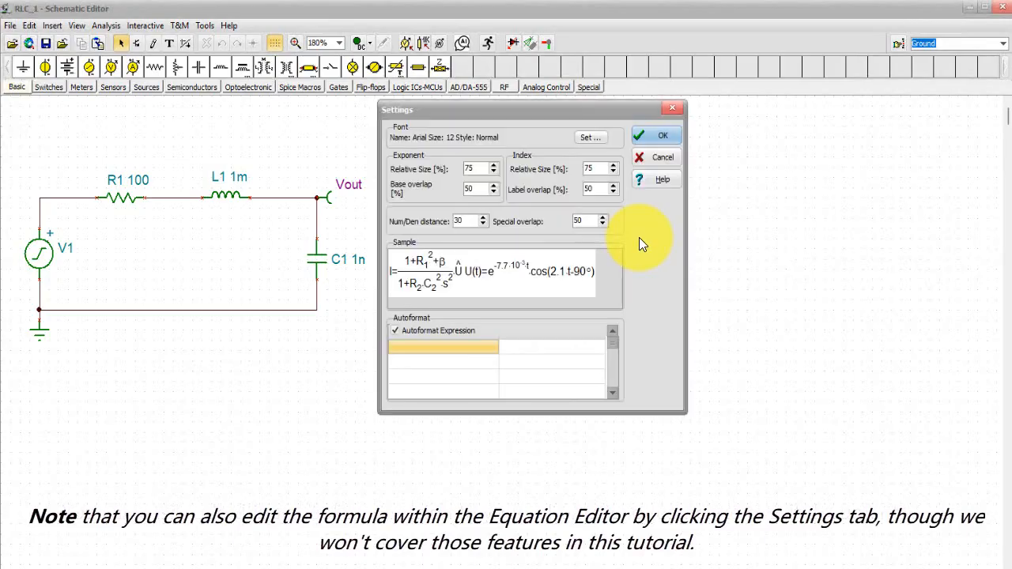
left_click(586, 138)
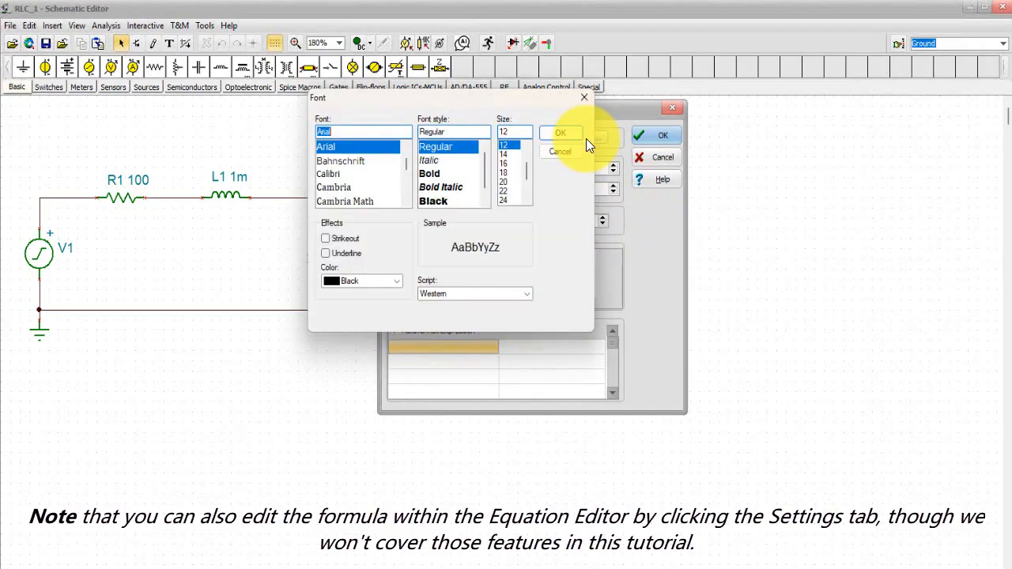
left_click(551, 136)
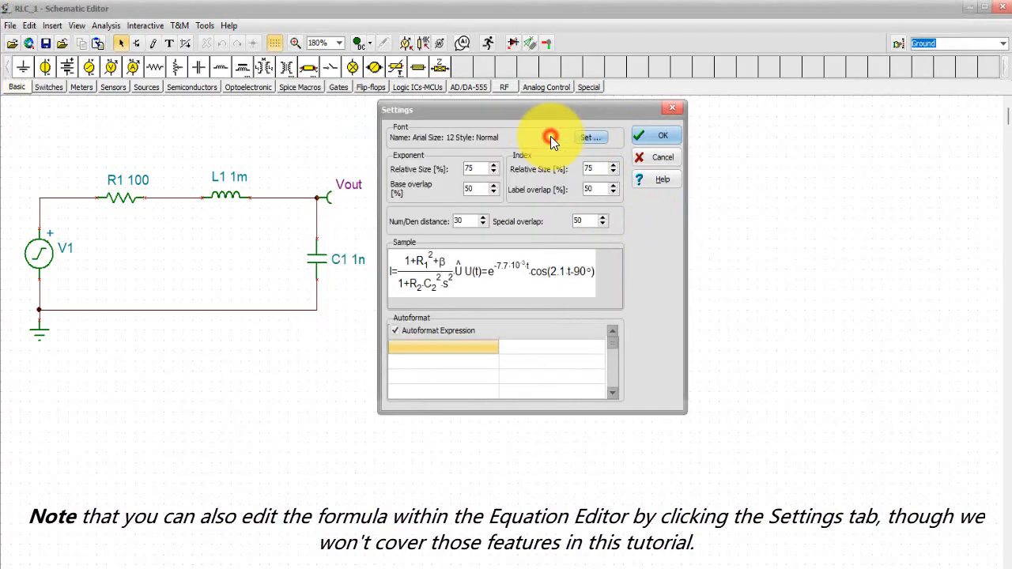
left_click(649, 136)
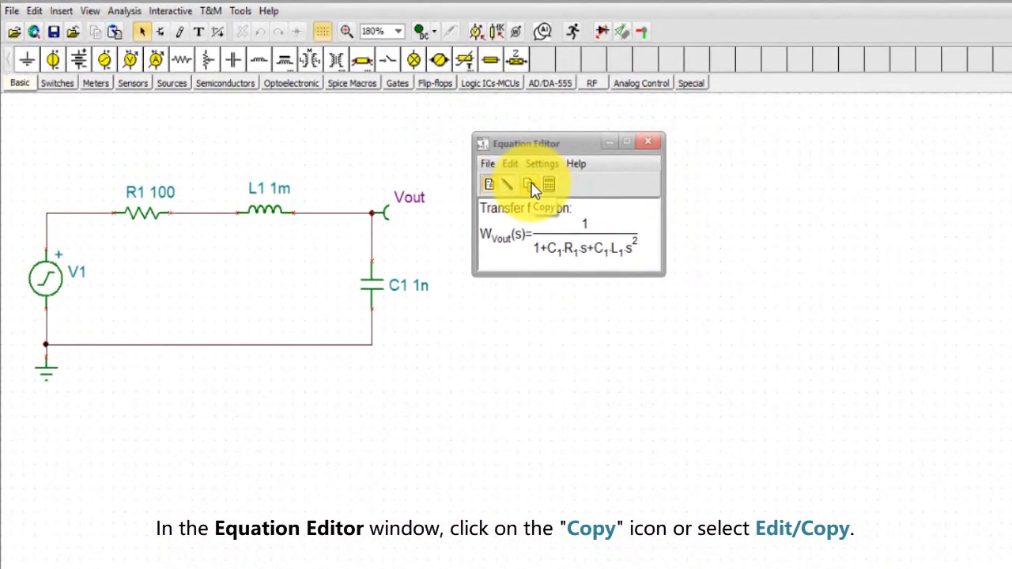
- Copy the transfer function formula from the Equation Editor and place it on the schematic beside the RLC circuit
left_click(511, 164)
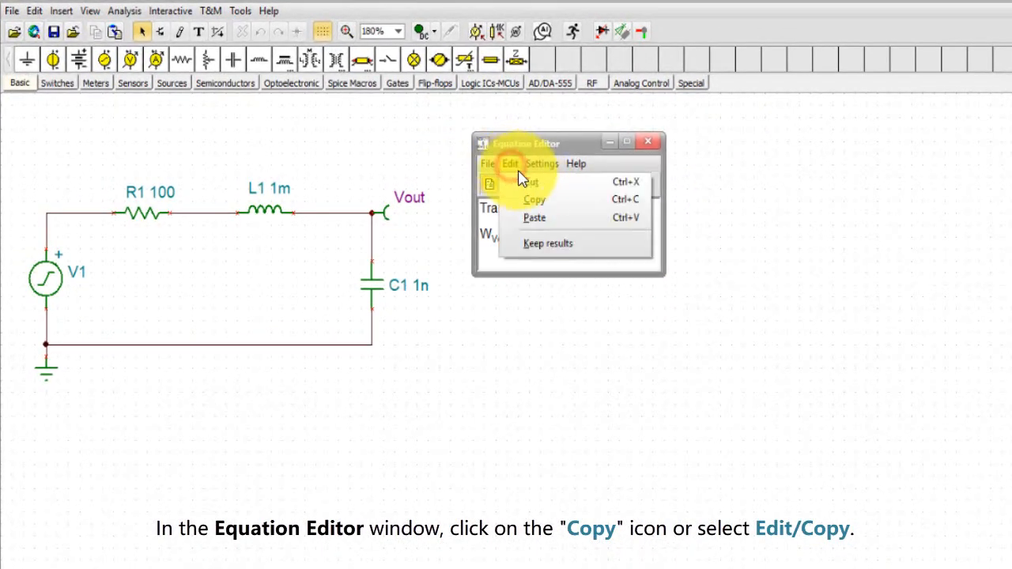
left_click(541, 204)
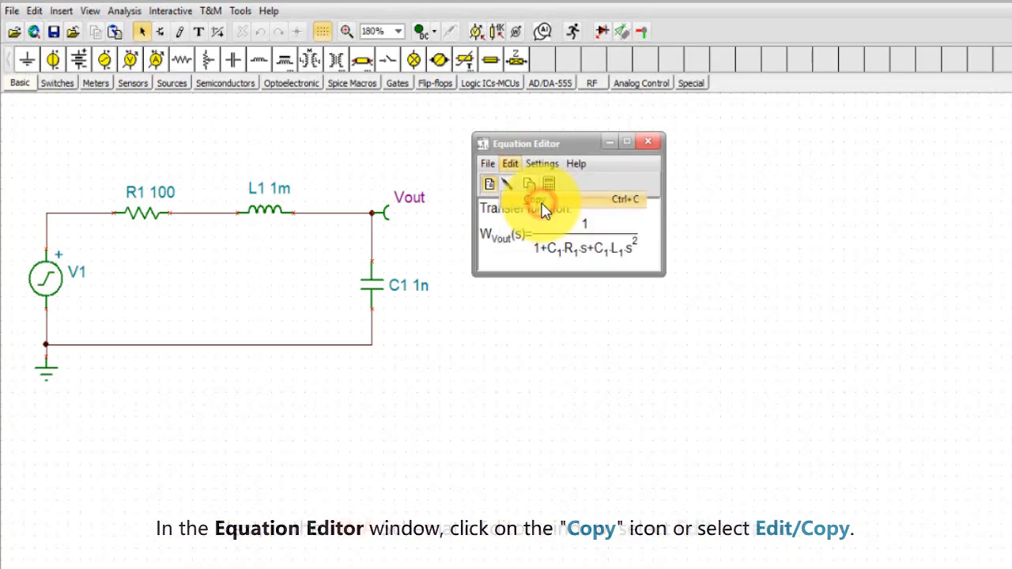
left_click(34, 12)
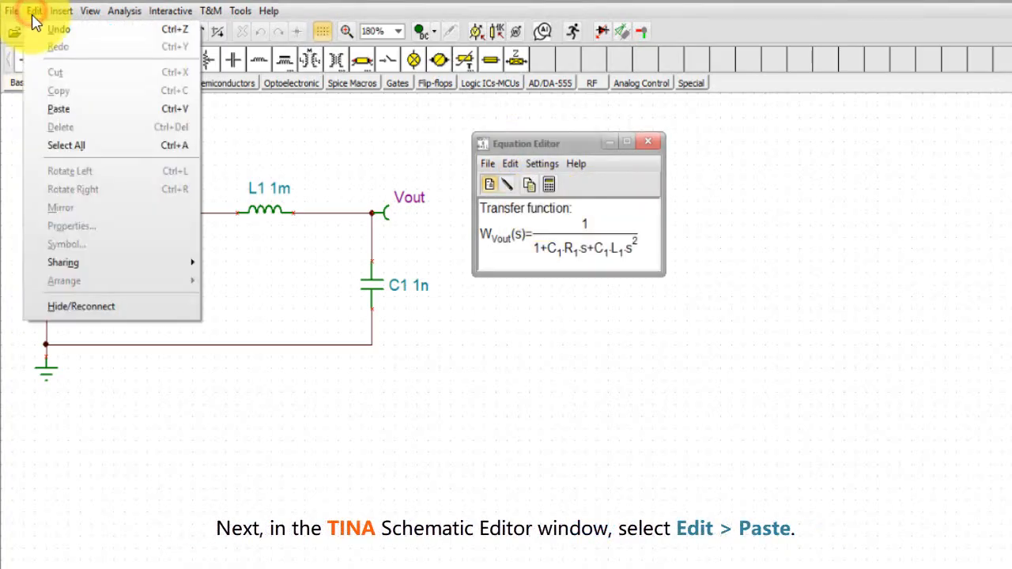
left_click(69, 117)
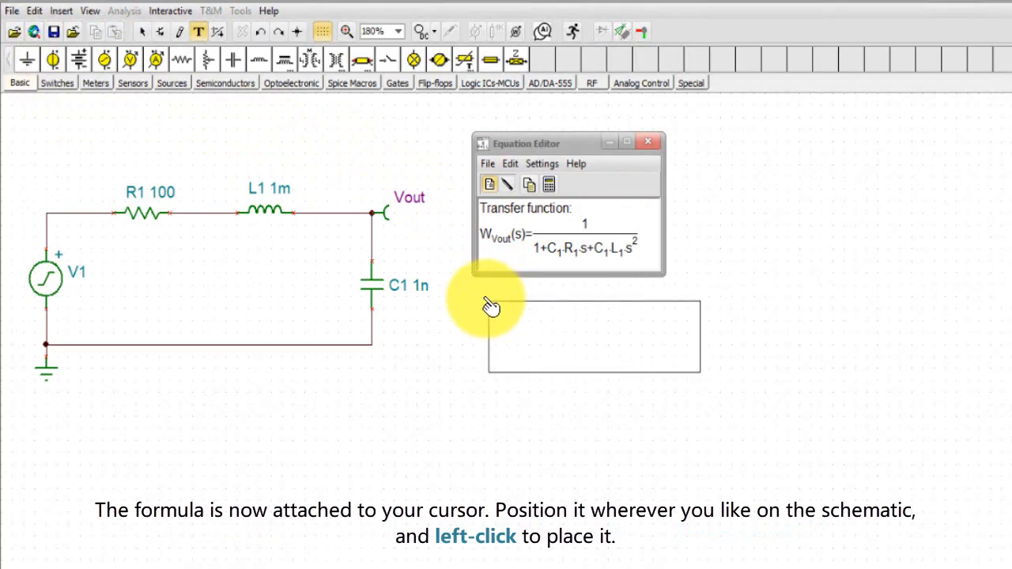
left_click(482, 306)
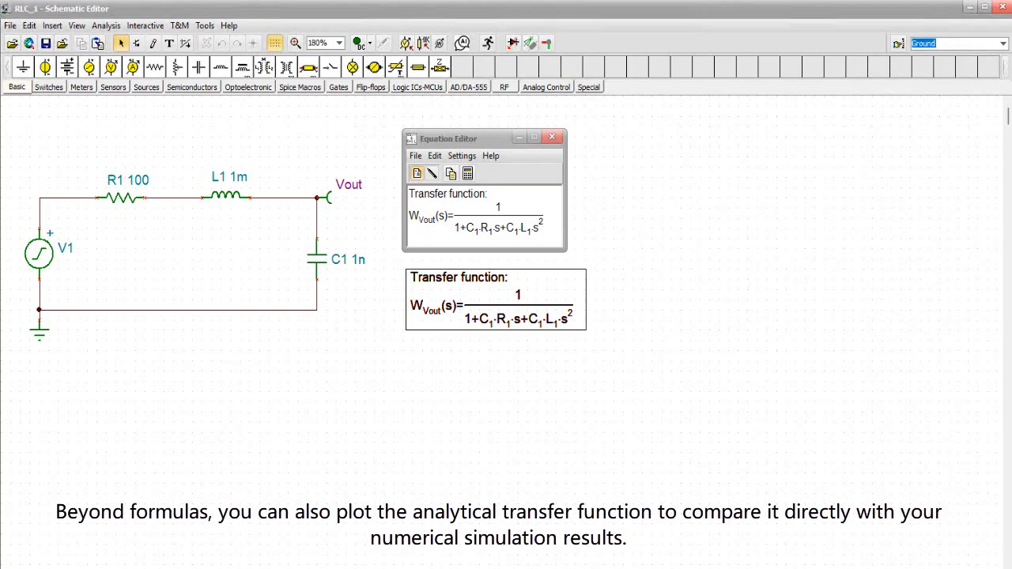
- Transfer the formula from the Equation Editor to the Interpreter and run the script to plot the transfer function
left_click(466, 176)
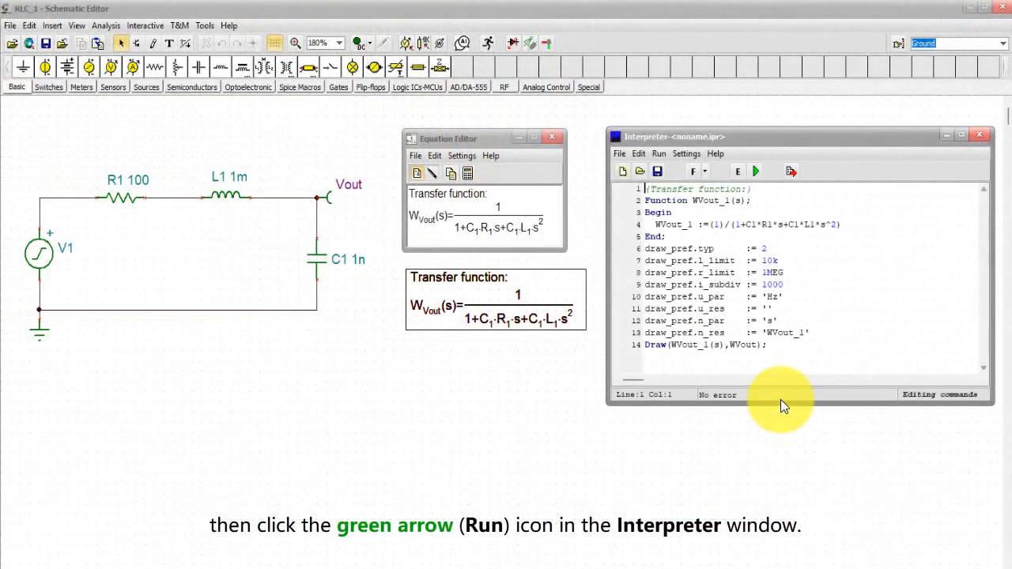
left_click(755, 171)
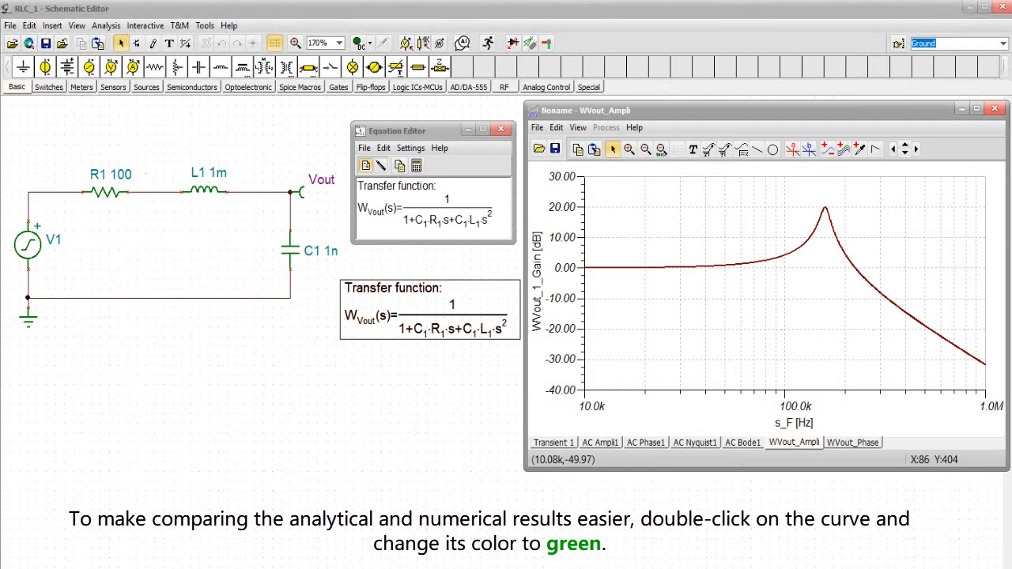
- Change the colour of the WVout amplitude curve to green
double_click(742, 263)
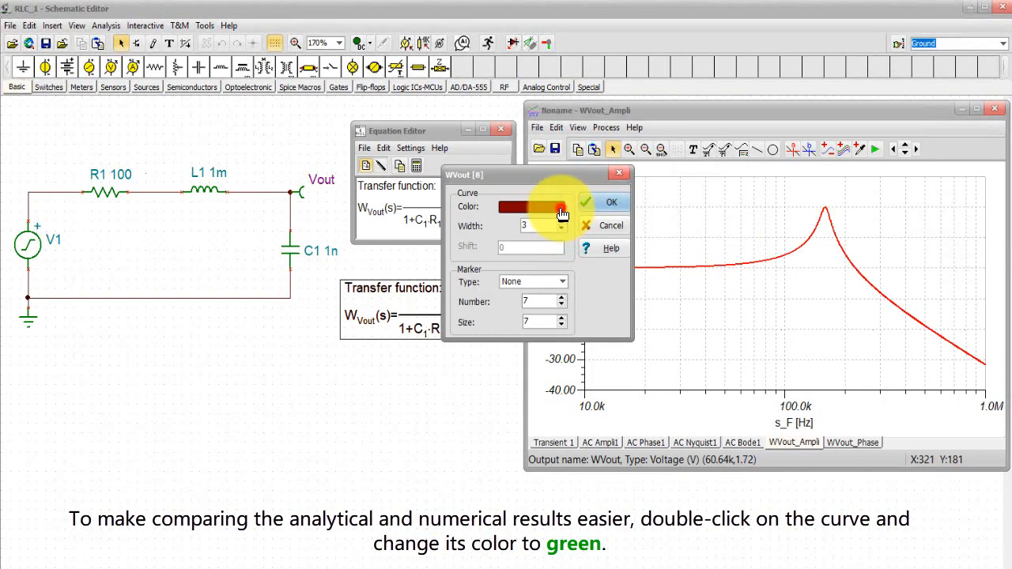
left_click(561, 213)
left_click(391, 181)
left_click(398, 312)
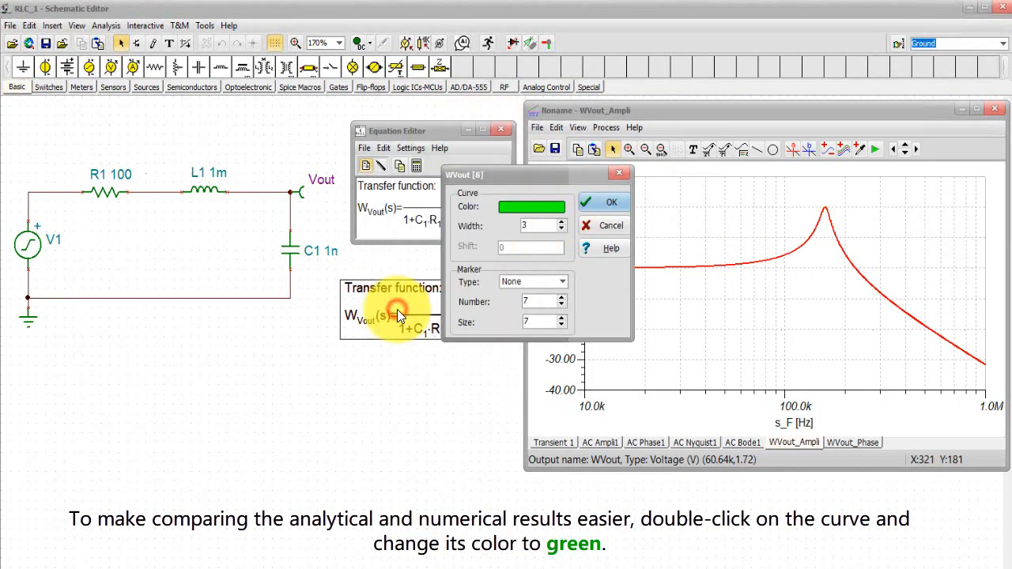
left_click(594, 207)
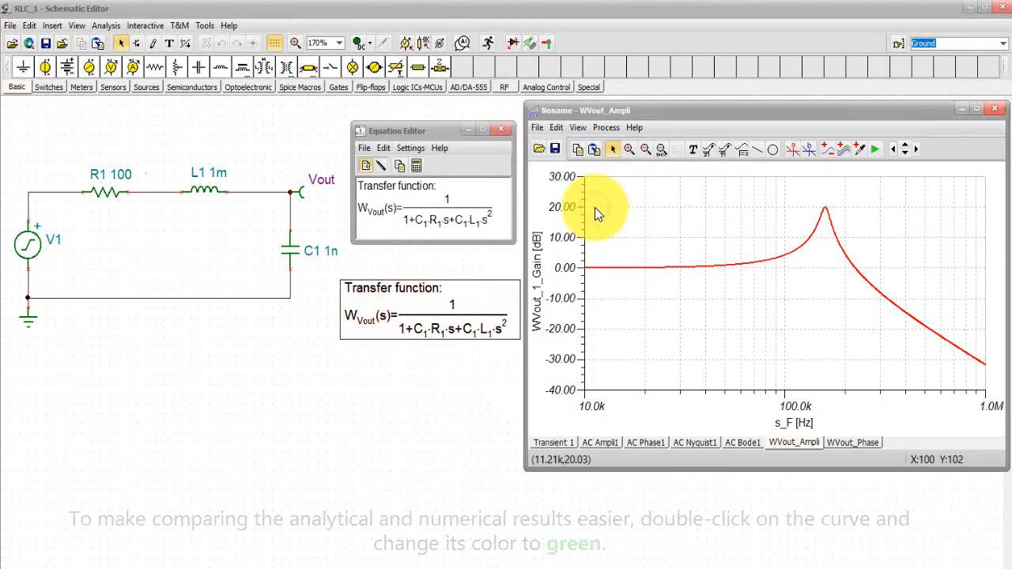
left_click(665, 306)
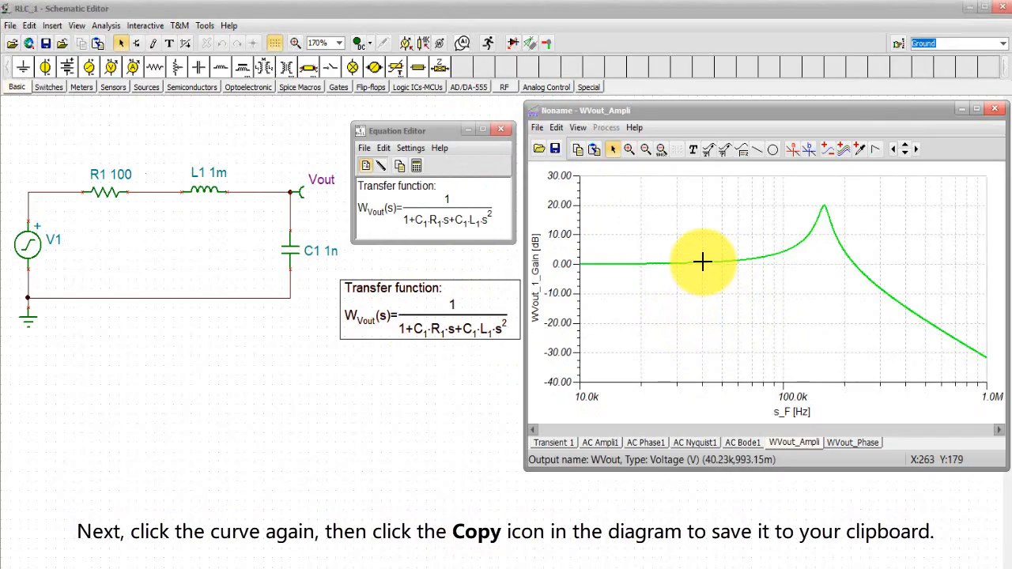
- Copy the symbolic WVout amplitude curve and paste it over the numerical curve in the AC Ampli1 diagram
left_click(703, 261)
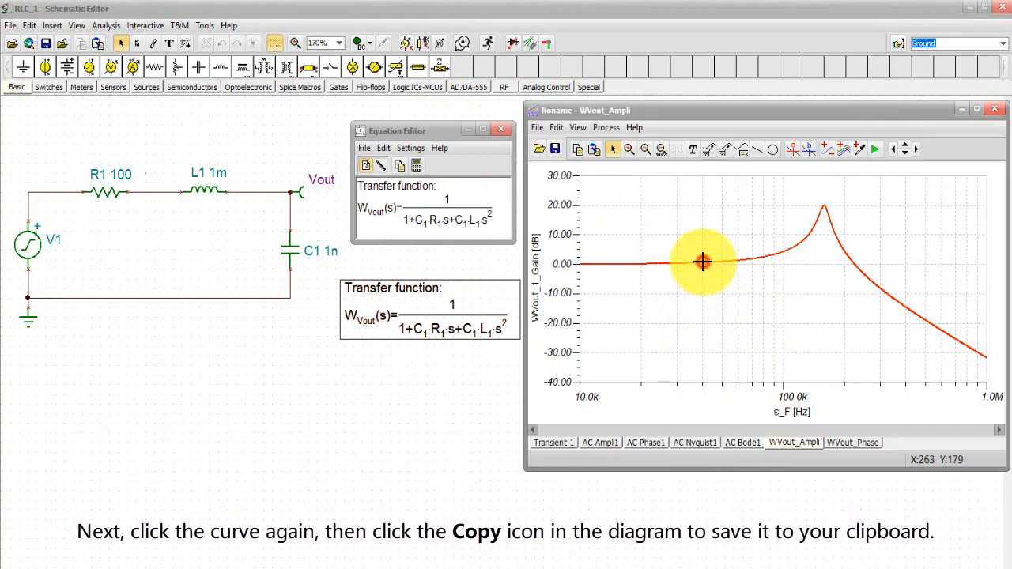
left_click(576, 149)
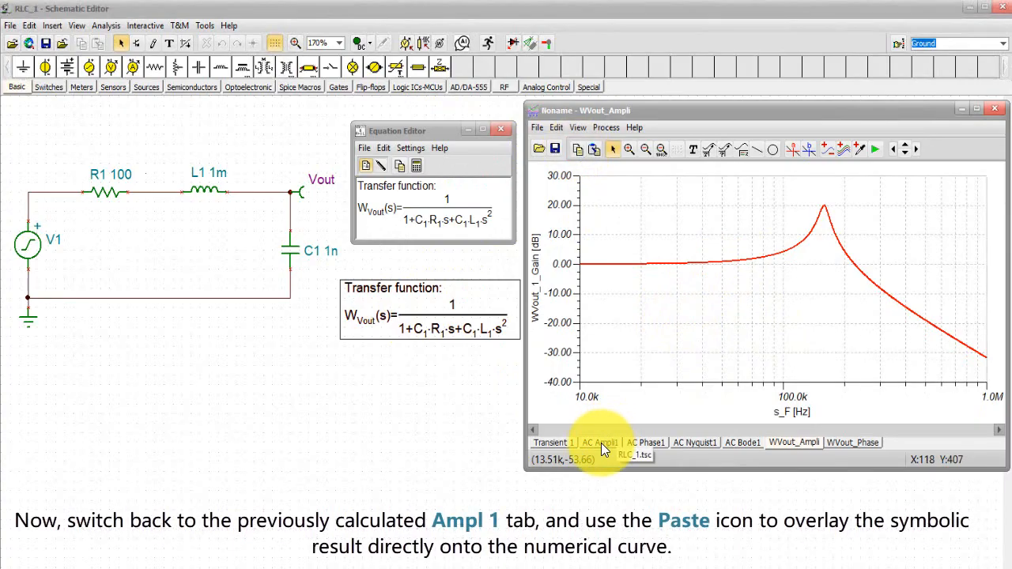
left_click(601, 444)
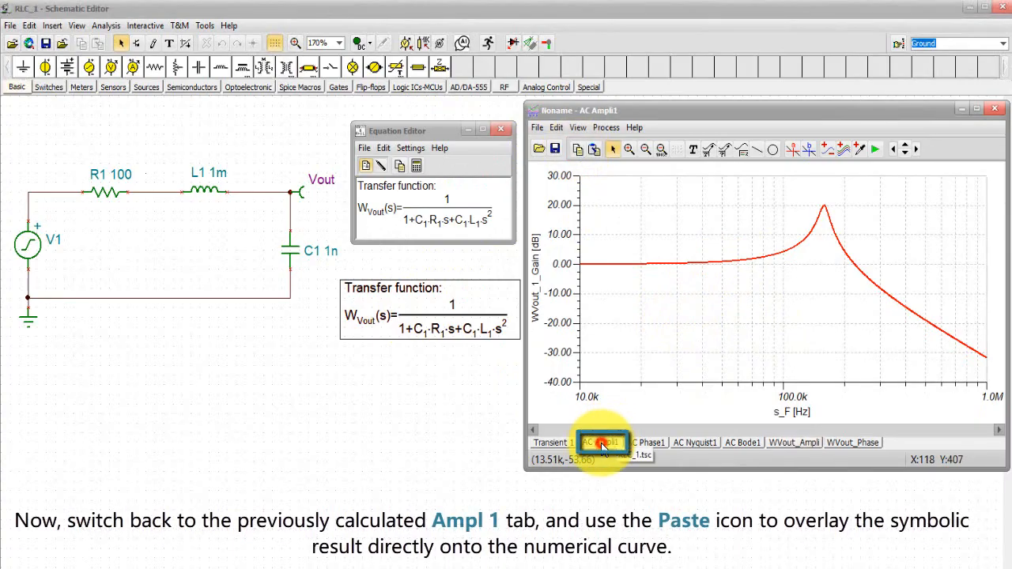
left_click(595, 151)
left_click(595, 151)
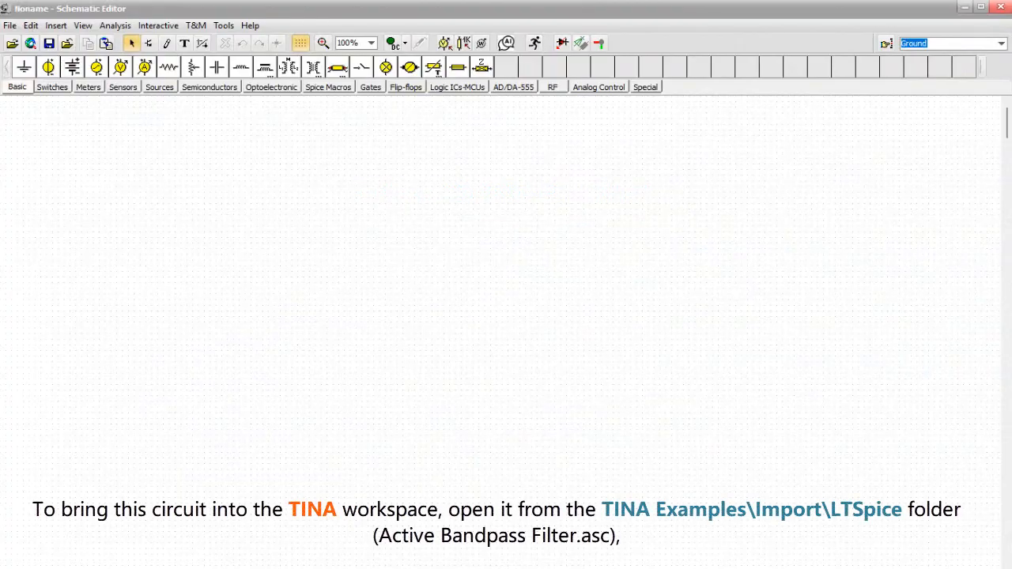
- Browse to the LTSpice folder under Examples\Import for opening a schematic and filter for LTSpice circuit files (*.ASC)
left_click(9, 25)
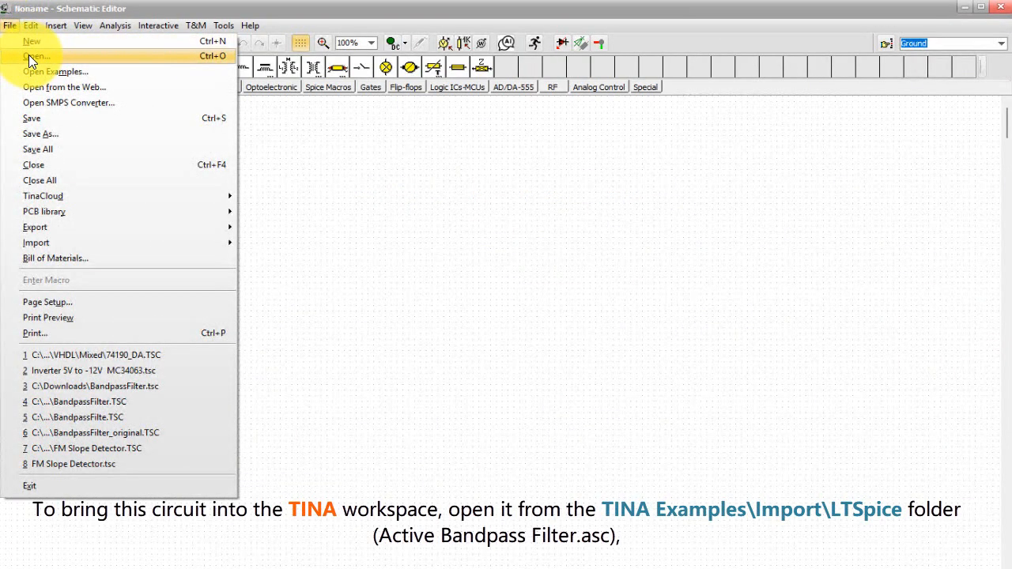
left_click(28, 55)
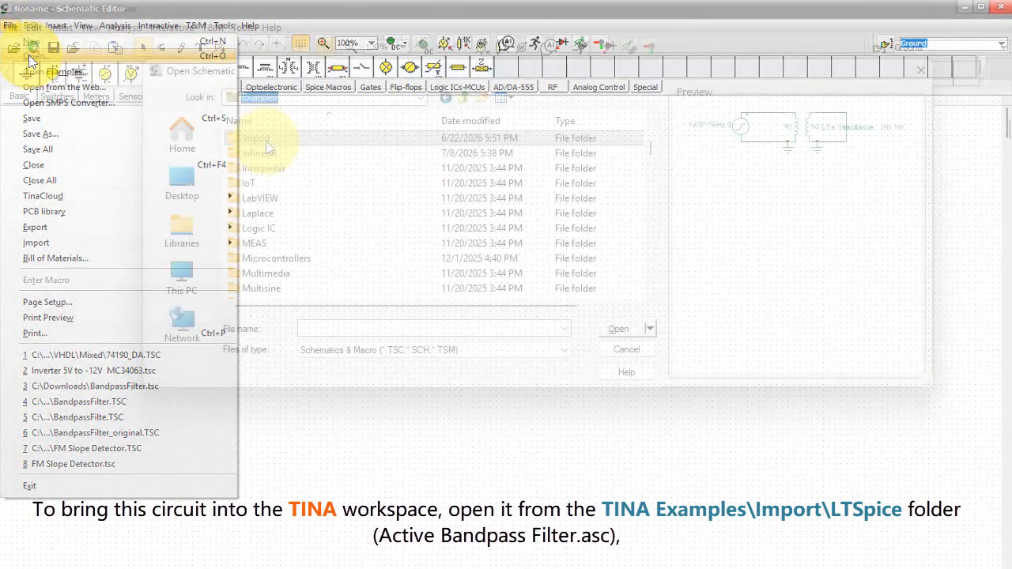
double_click(267, 141)
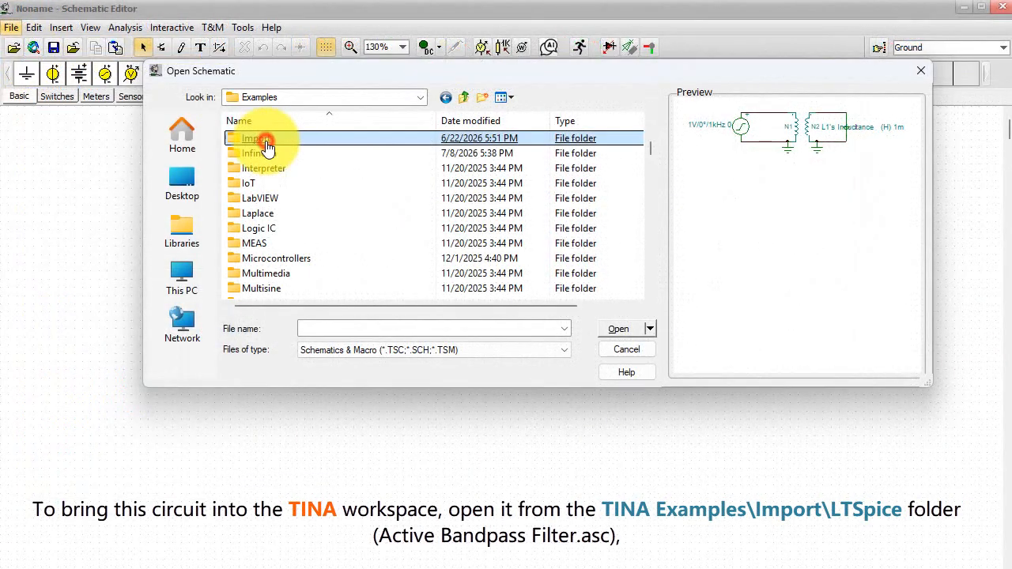
double_click(277, 139)
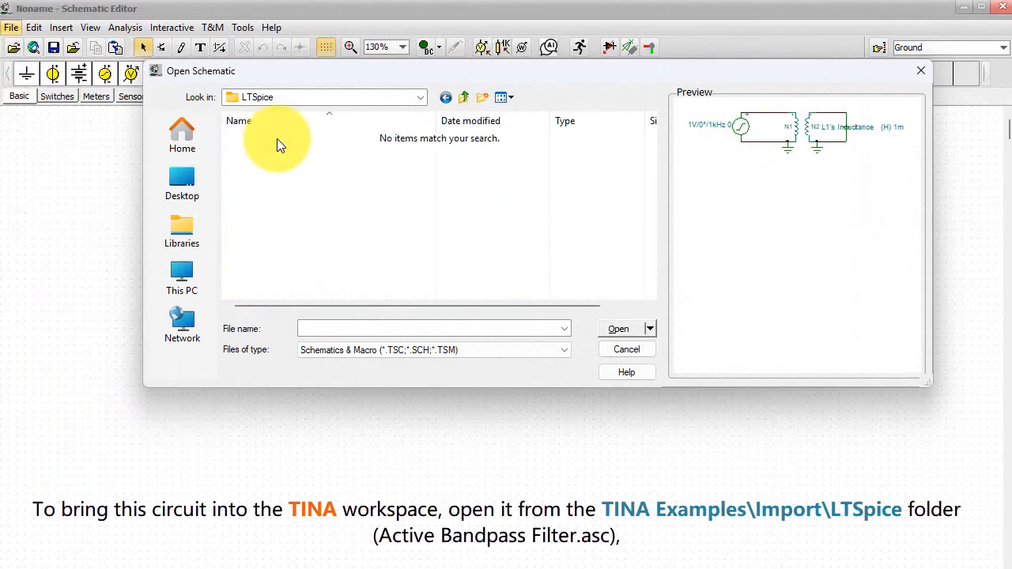
left_click(567, 352)
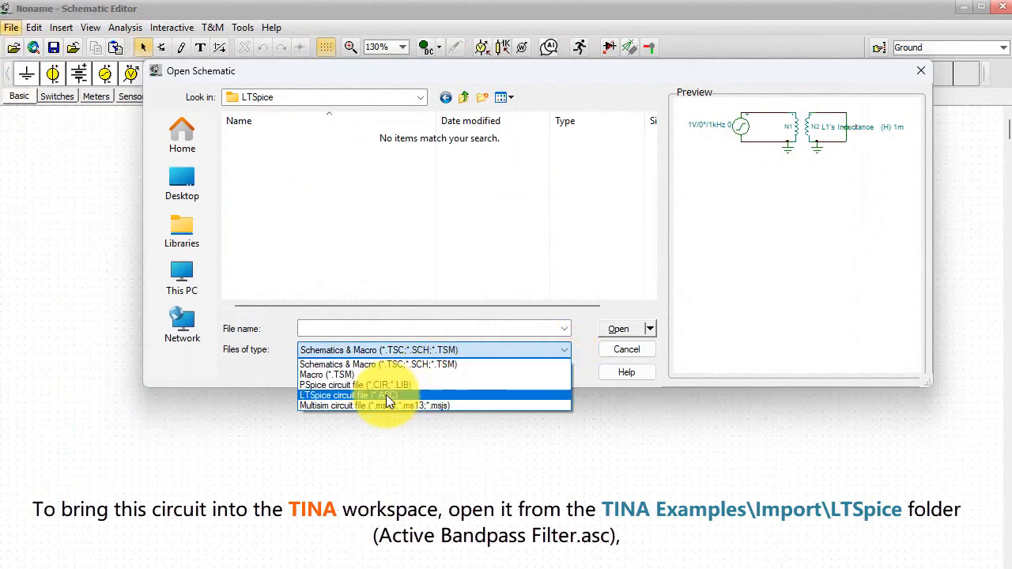
left_click(386, 394)
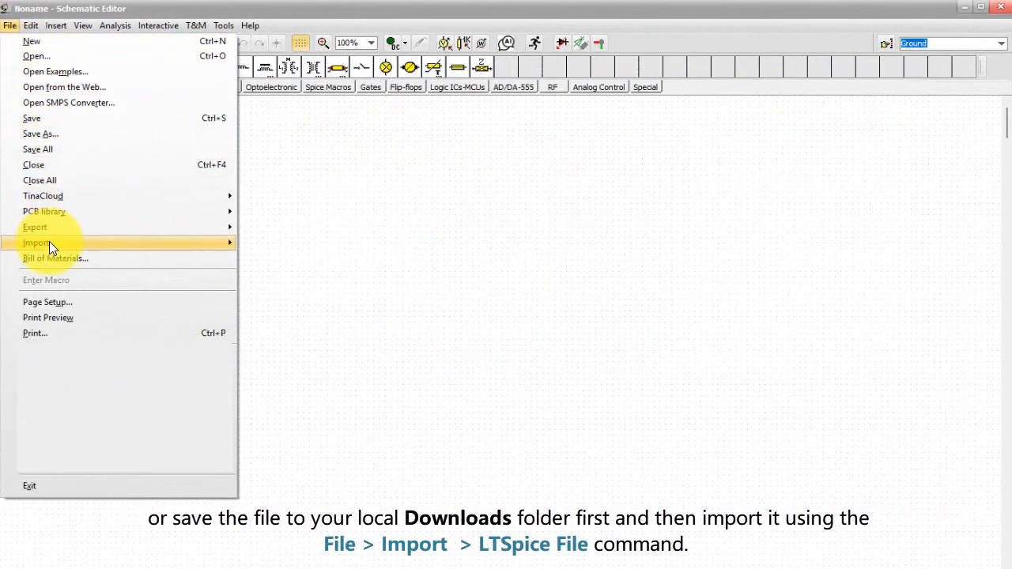
- Import the LTSpice file Active Bandpass Filter from the Downloads folder
mouse_move(49, 247)
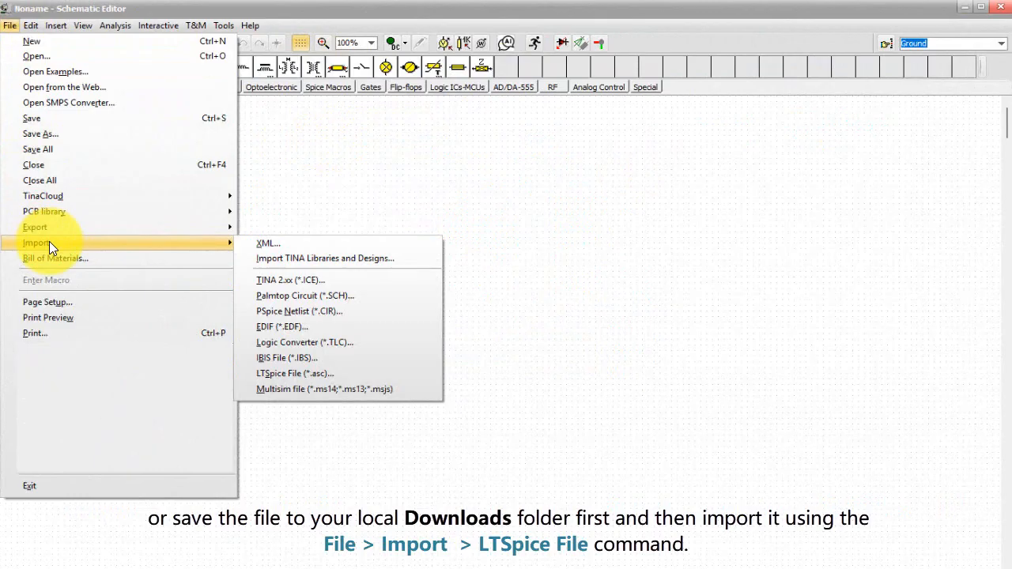
left_click(322, 373)
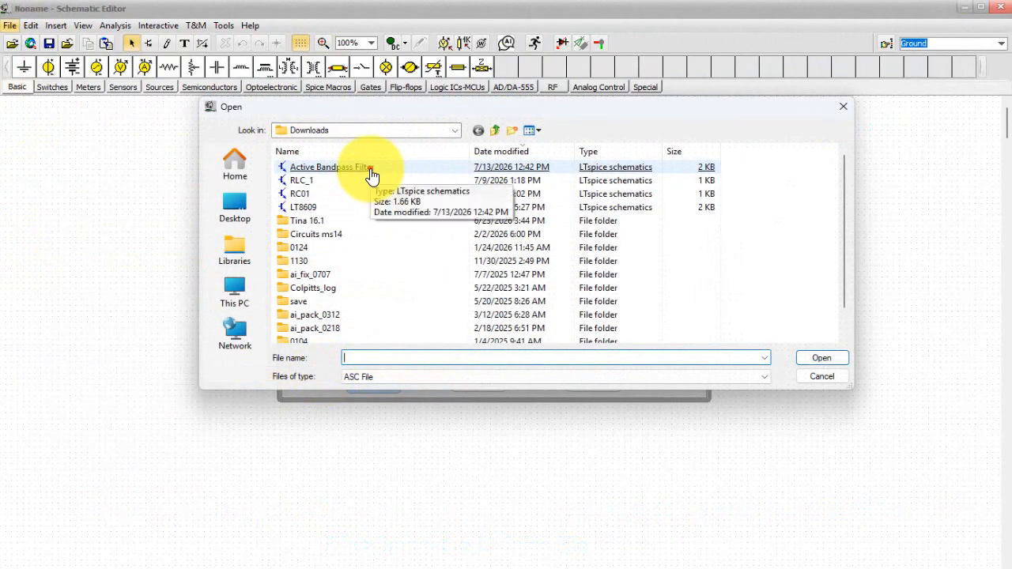
left_click(372, 174)
left_click(822, 357)
left_click(384, 386)
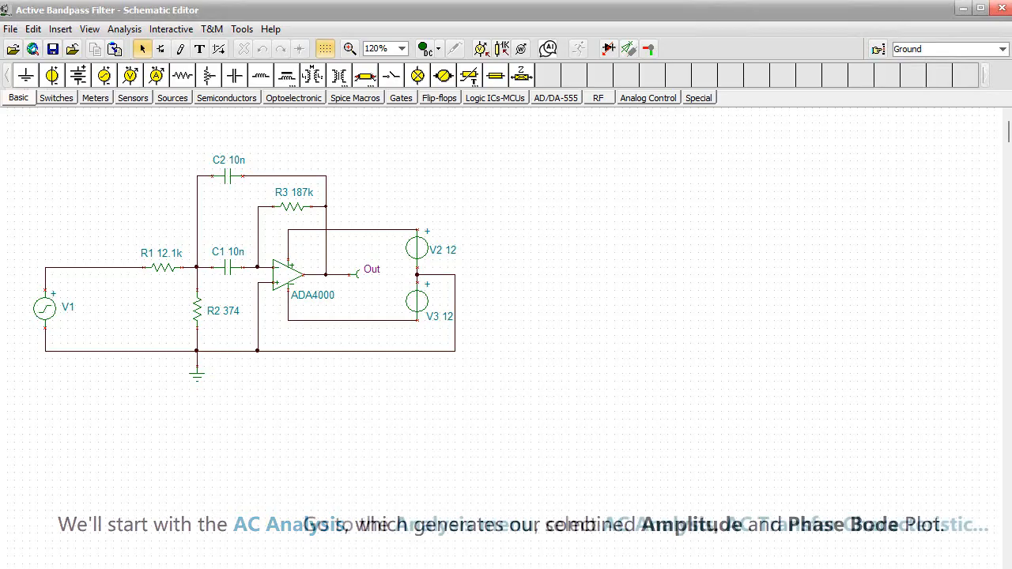
- Run an AC transfer characteristic from 100 Hz to 10 kHz with 2000 points, logarithmic sweep and only the Ampl & Phase (Bode) diagram
left_click(124, 32)
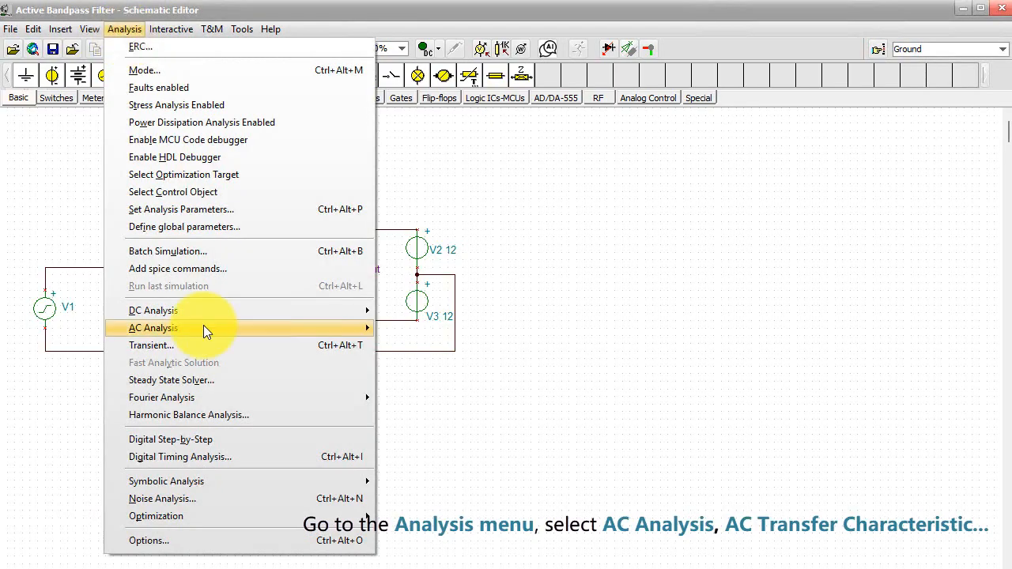
mouse_move(215, 326)
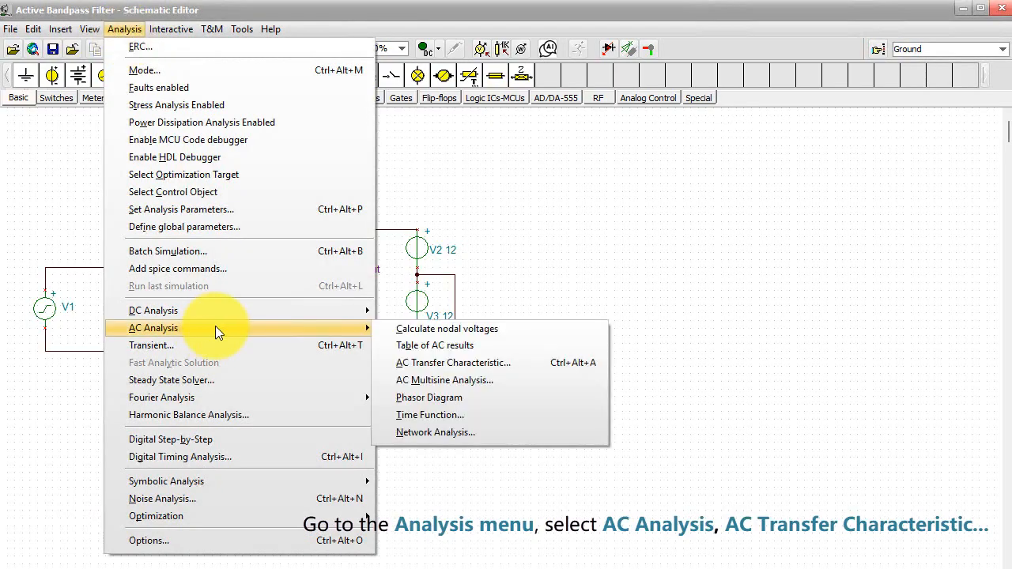
left_click(479, 367)
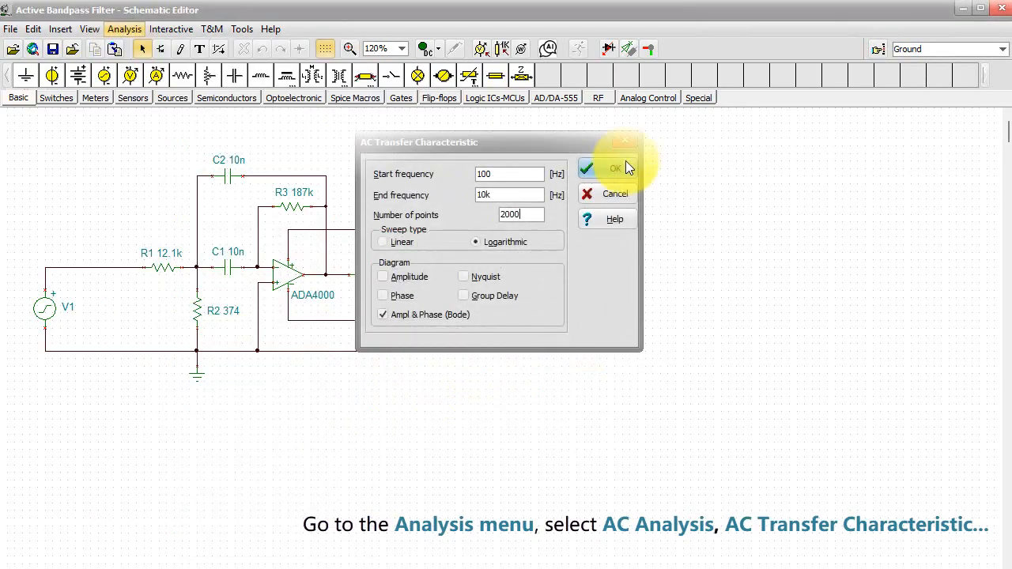
left_click(602, 170)
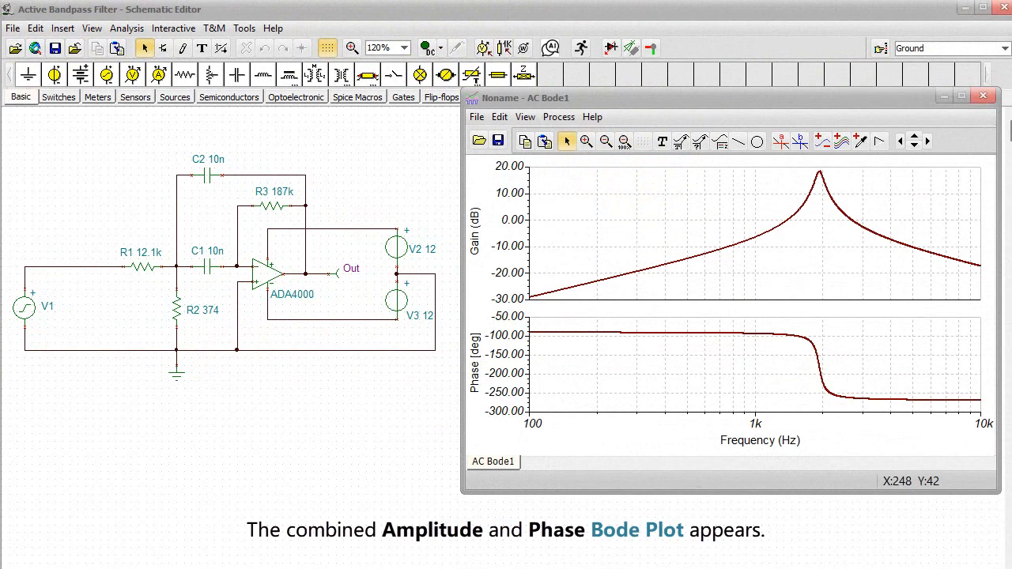
- Run the symbolic AC transfer analysis on the bandpass filter and plot its transfer function's amplitude and phase through the Interpreter
left_click(126, 28)
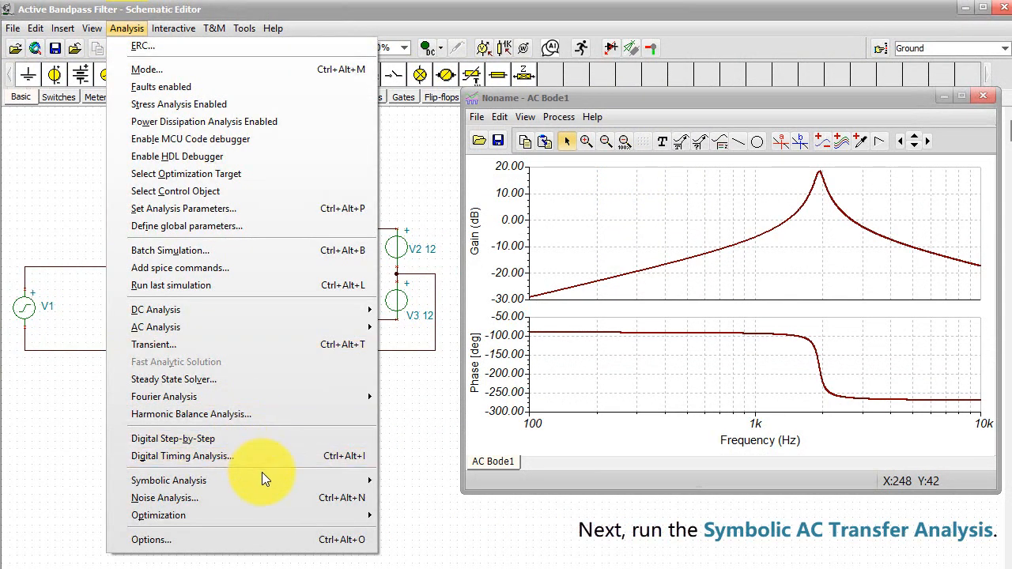
mouse_move(262, 478)
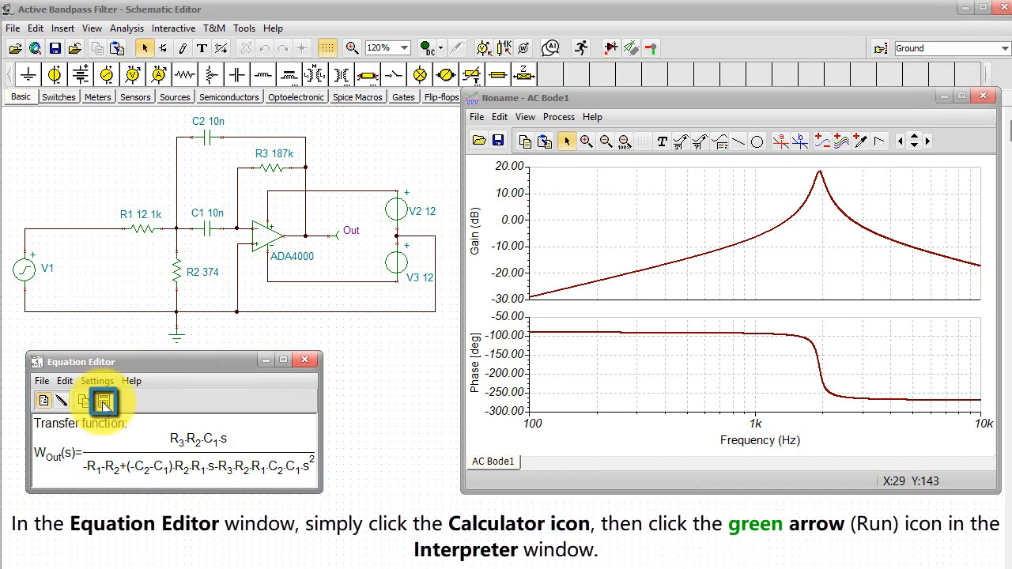
left_click(104, 403)
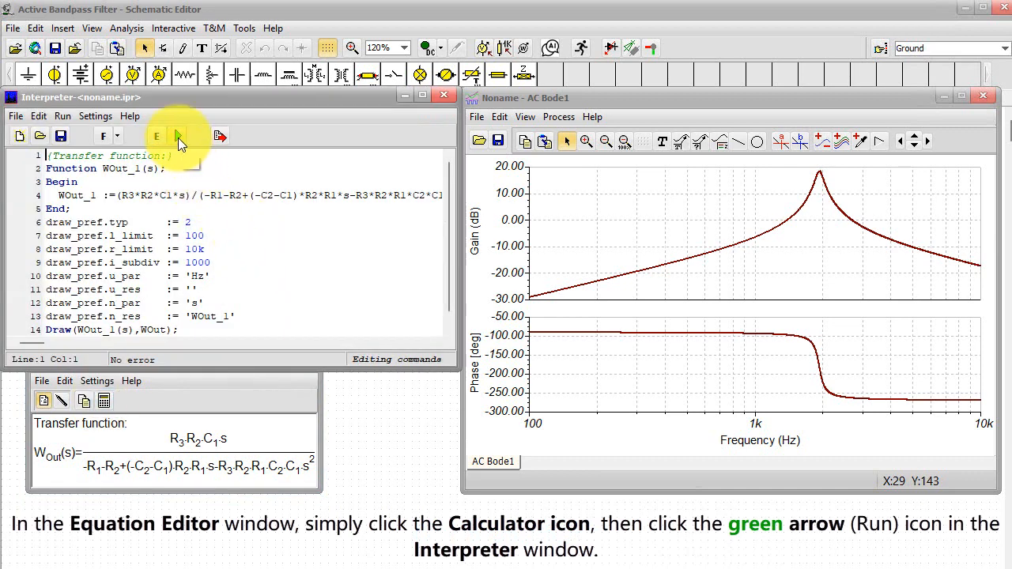
left_click(178, 138)
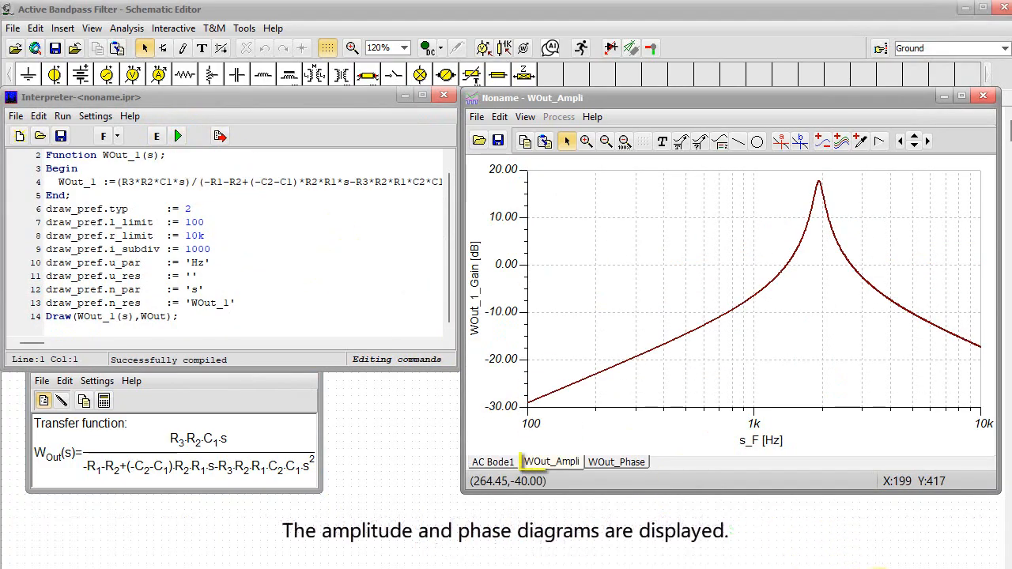
left_click(617, 463)
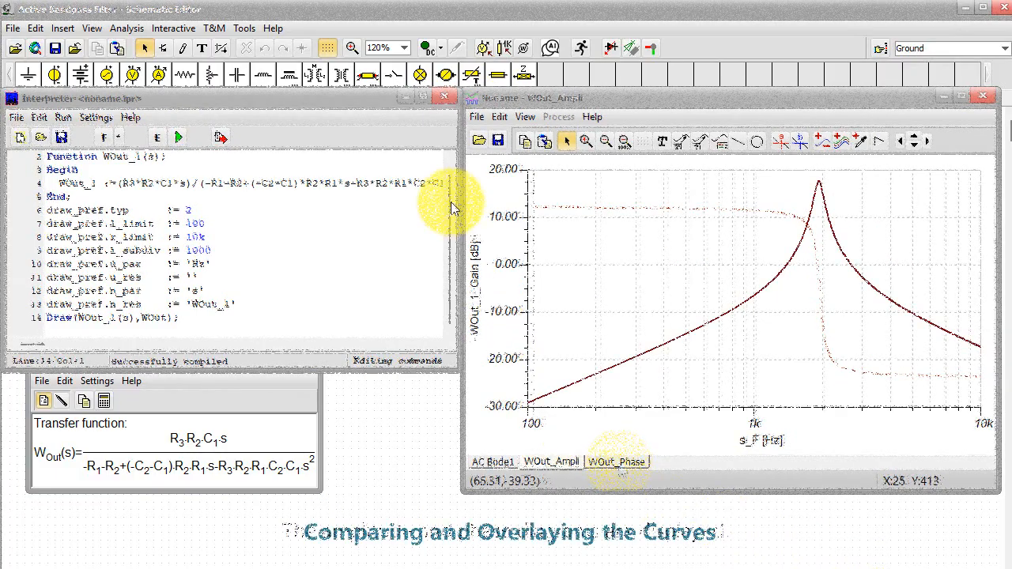
left_click(445, 102)
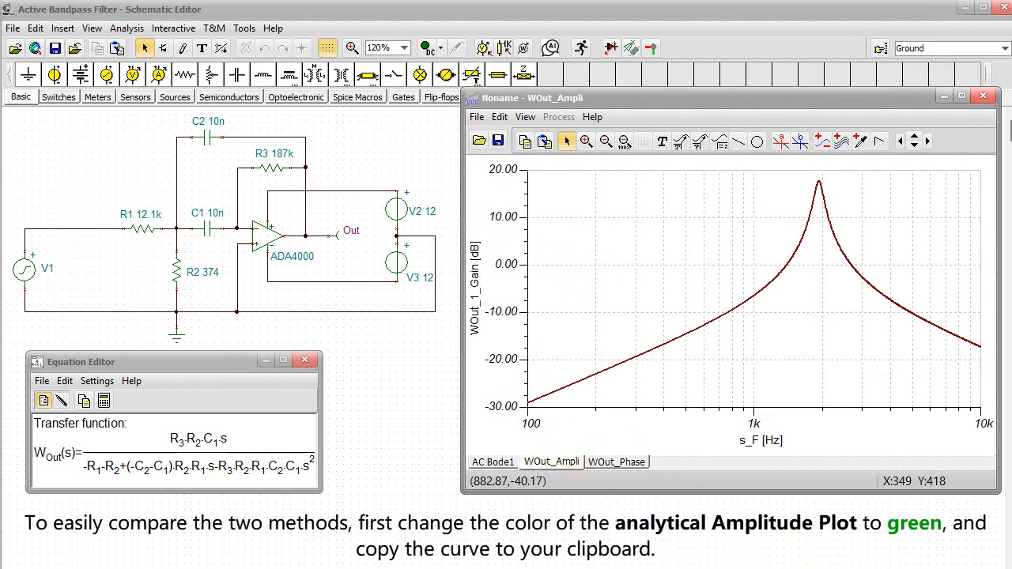
- Change the color of the analytical amplitude curve in the WOut_Ampli diagram to green
double_click(737, 304)
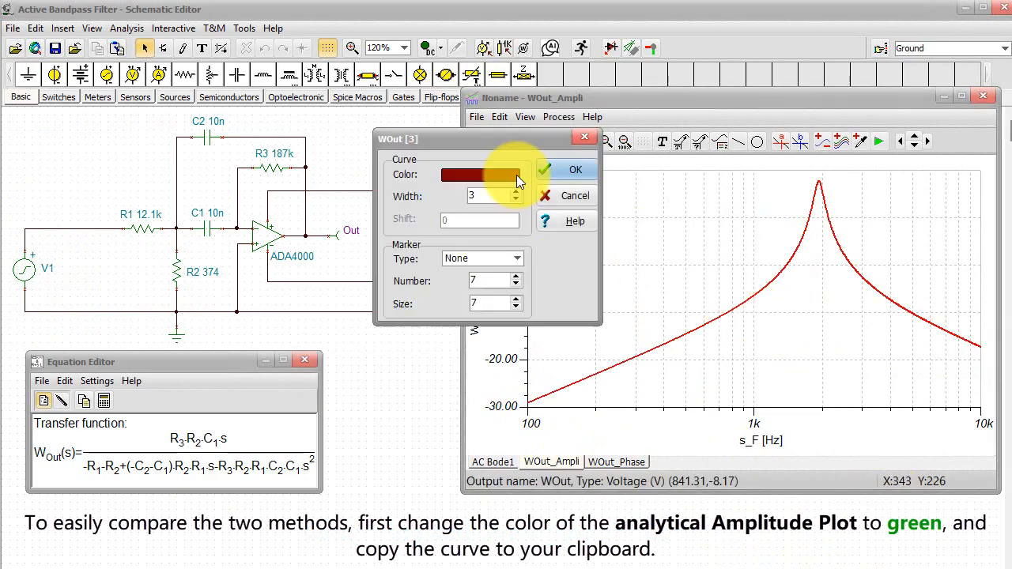
left_click(518, 180)
left_click(425, 280)
left_click(440, 327)
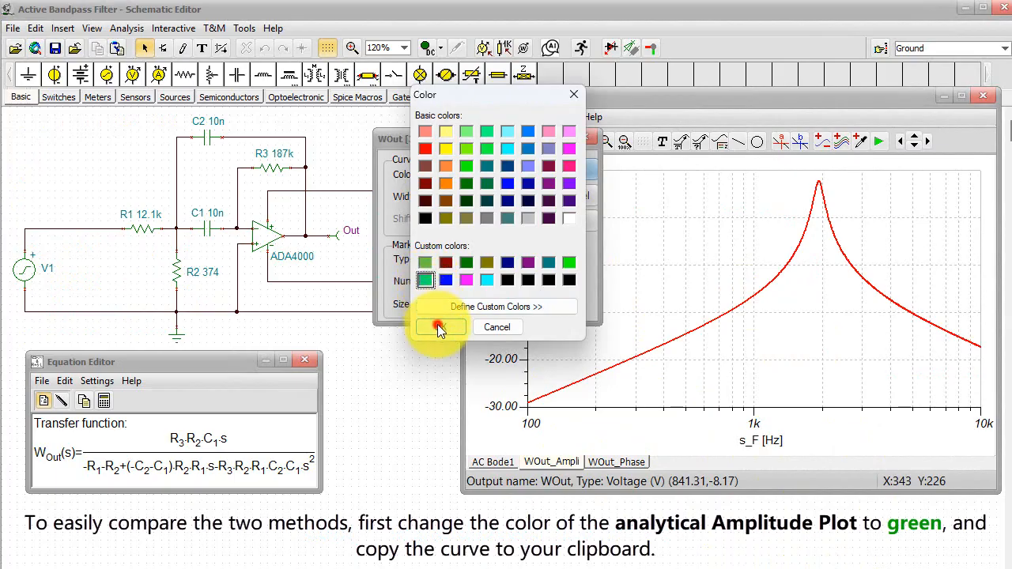
left_click(574, 171)
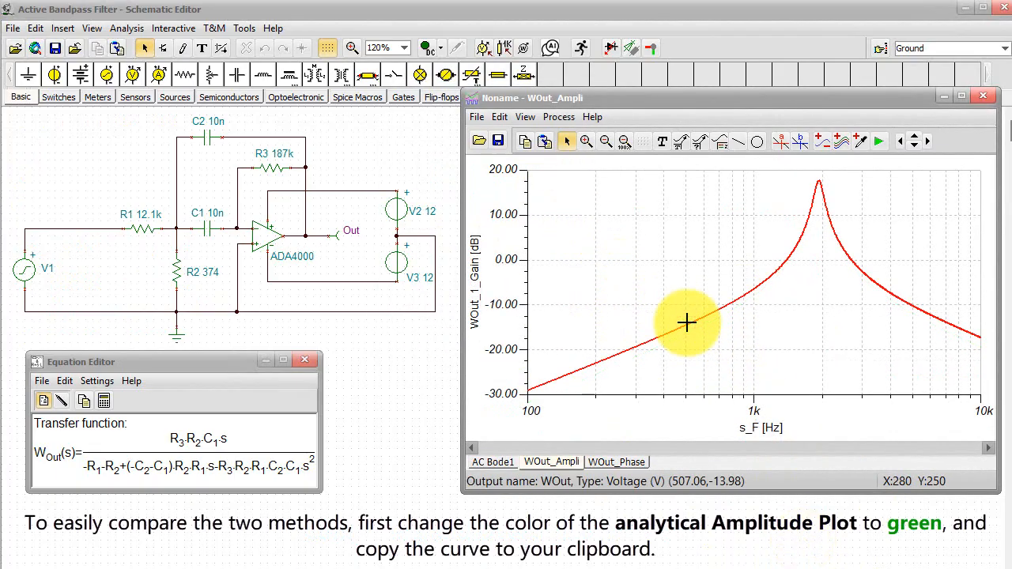
- Copy the green analytical amplitude curve and paste it into the gain plot of the AC Bode1 diagram
left_click(524, 140)
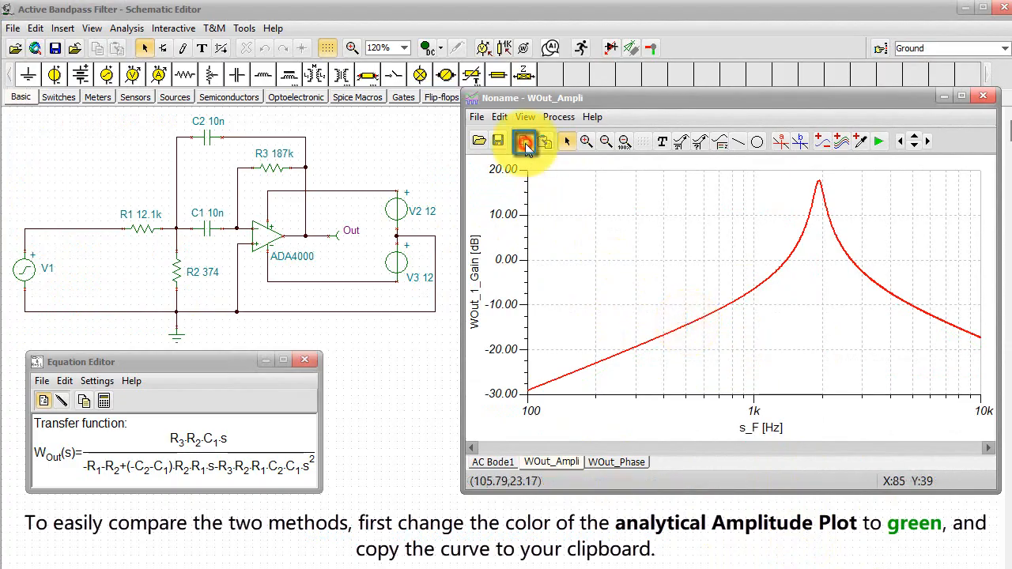
left_click(498, 462)
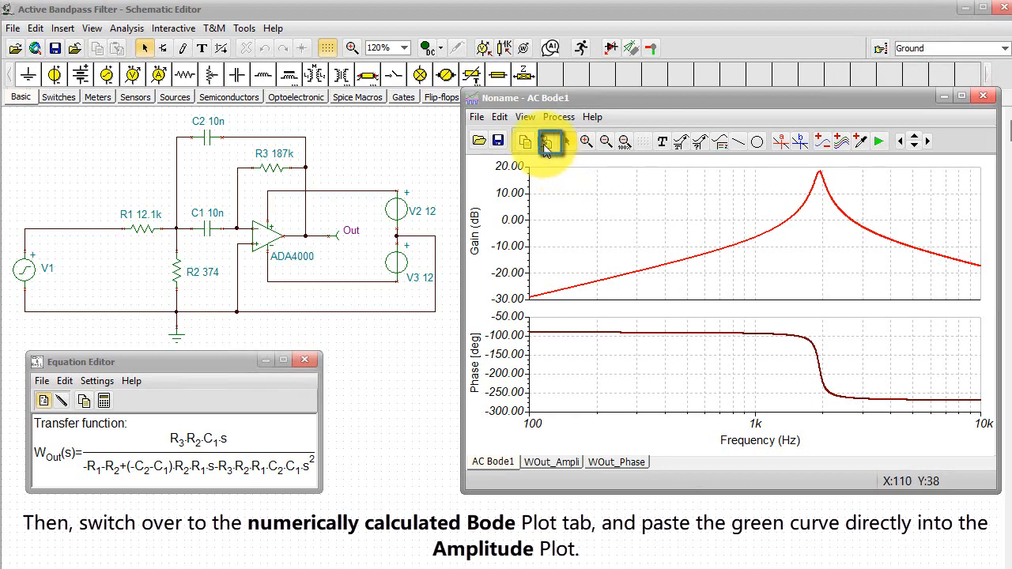
left_click(545, 143)
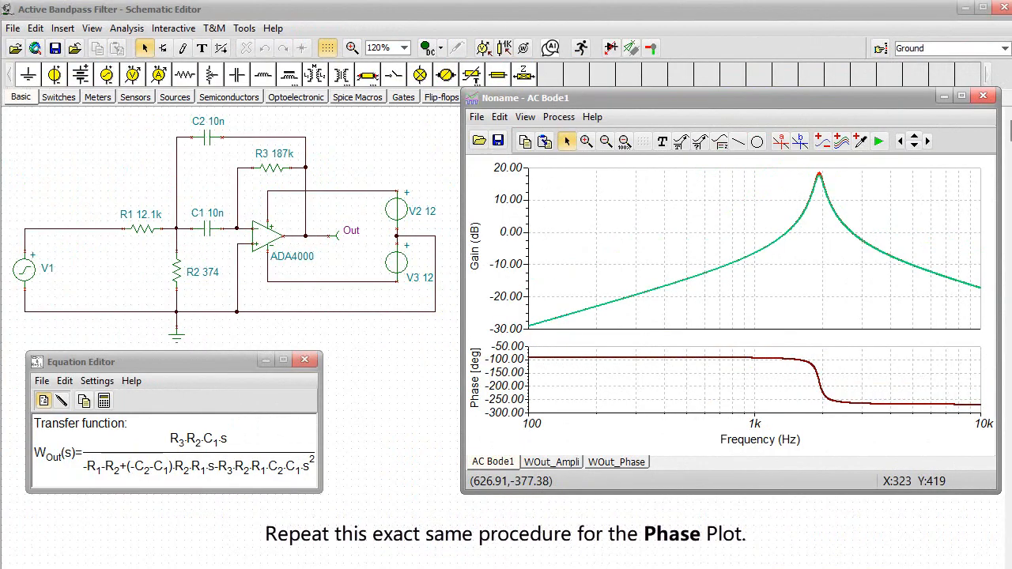
- Change the color of the analytical phase curve in the WOut_Phase diagram to bright green
left_click(619, 465)
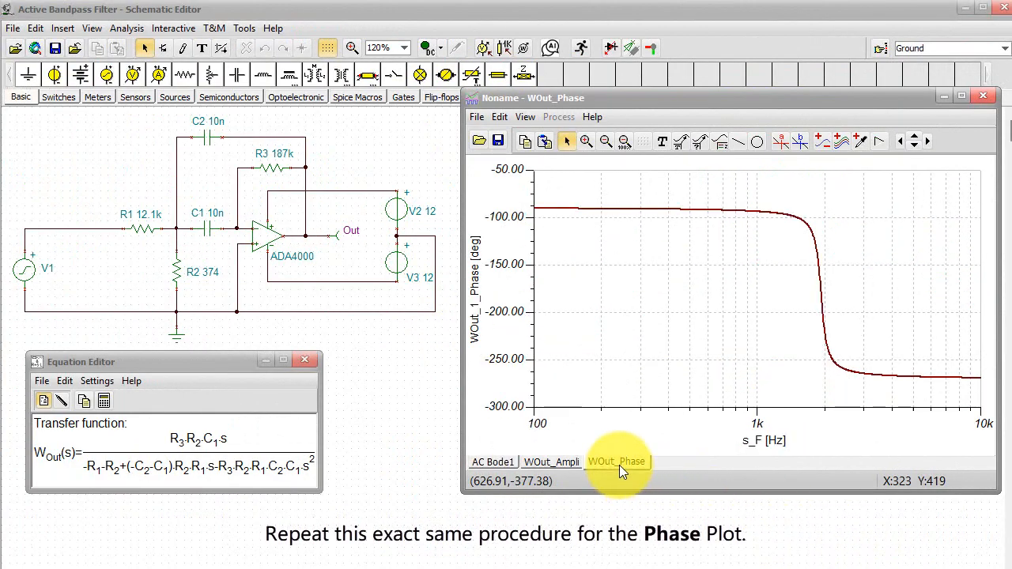
double_click(678, 209)
left_click(489, 156)
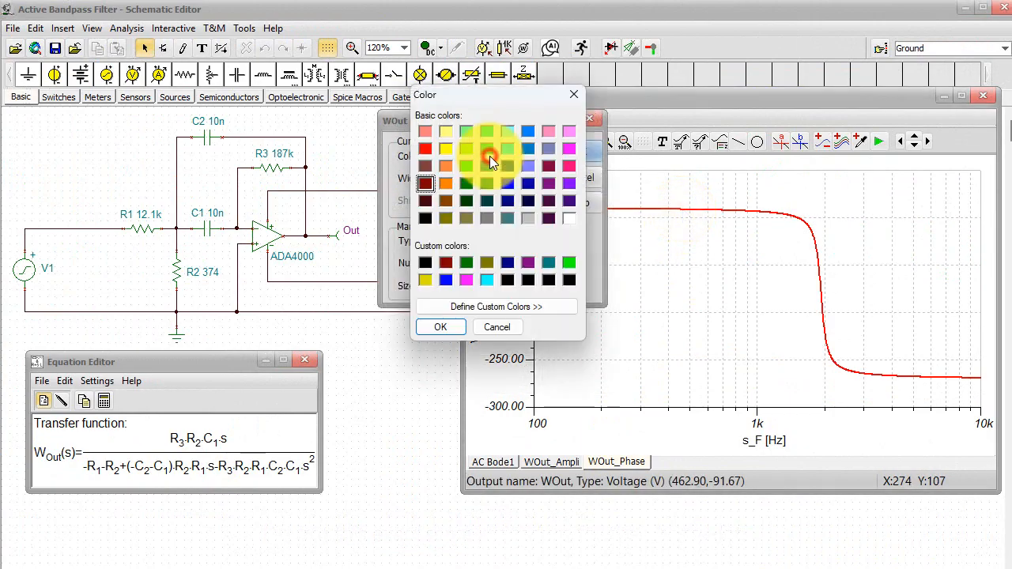
left_click(568, 261)
left_click(449, 331)
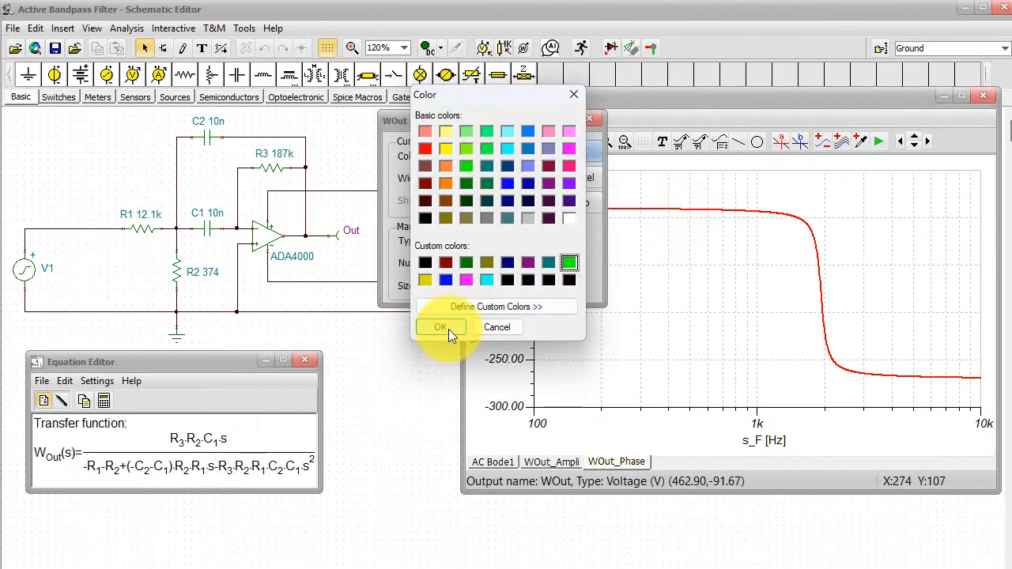
left_click(555, 153)
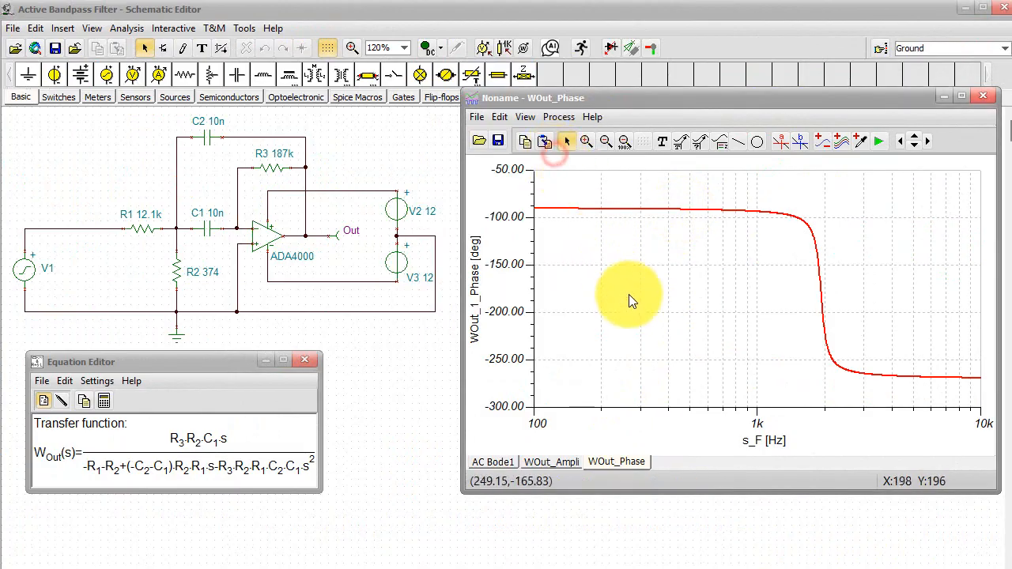
- Copy the analytical phase curve and paste it over the numerical curve in the AC Bode1 phase plot
left_click(656, 209)
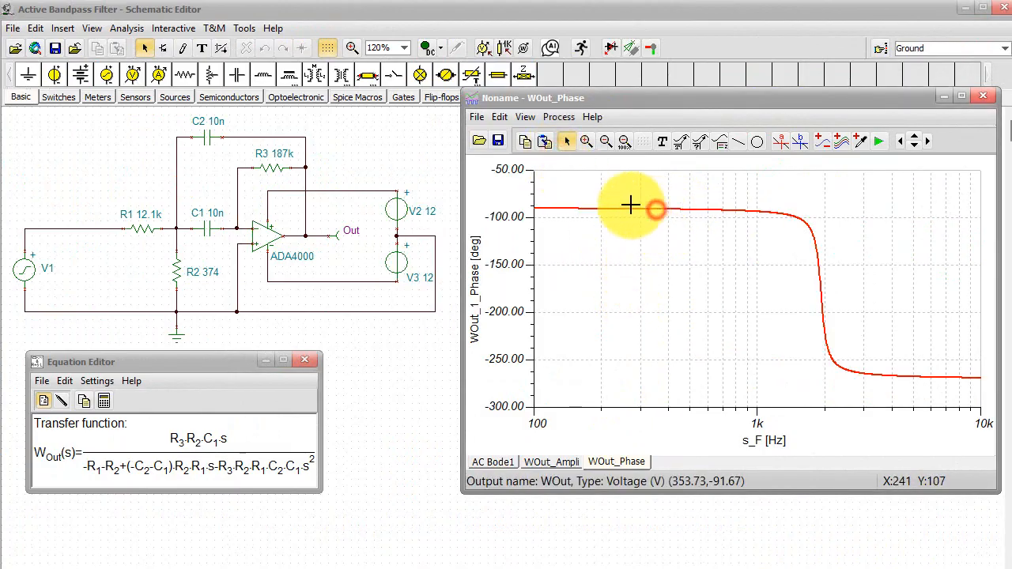
left_click(507, 461)
left_click(575, 358)
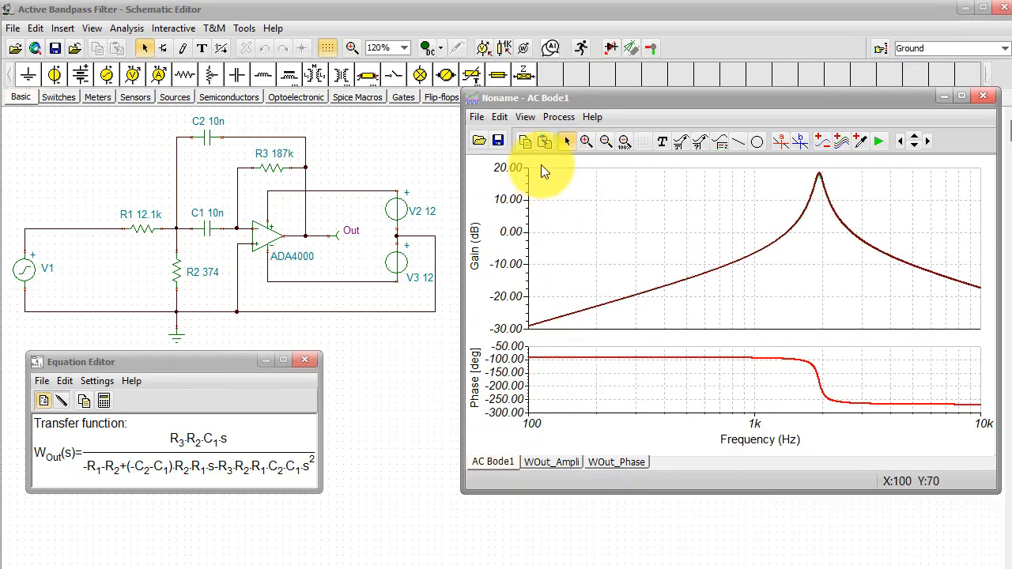
left_click(562, 187)
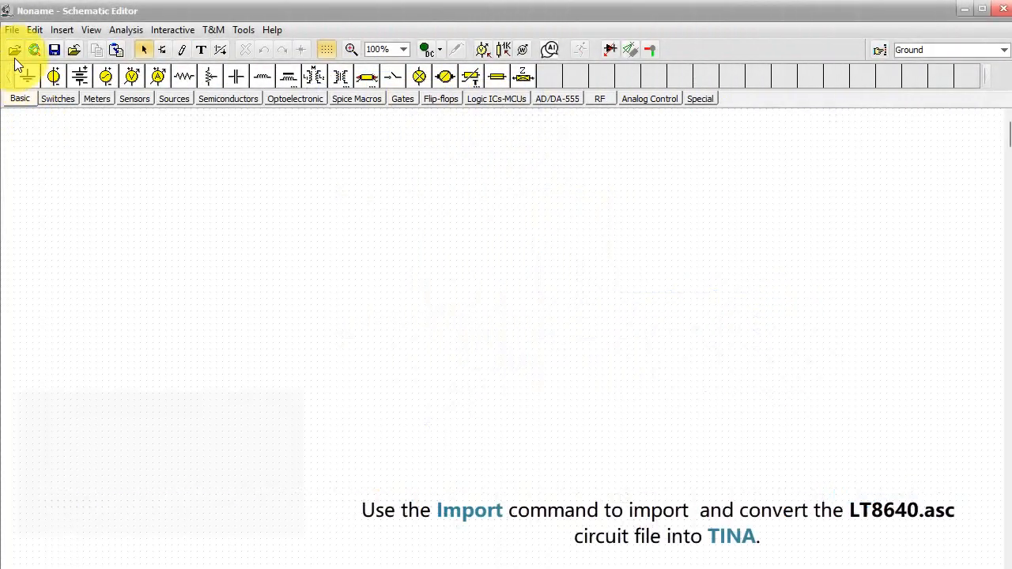
- Import the LTSpice file LT8640.asc from the Downloads folder into the schematic editor
left_click(12, 29)
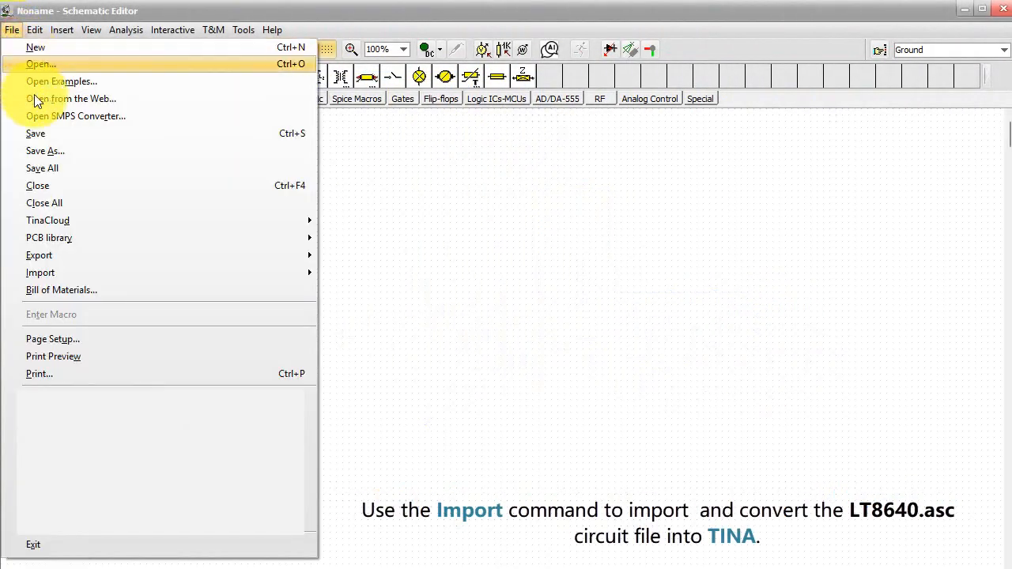
mouse_move(70, 274)
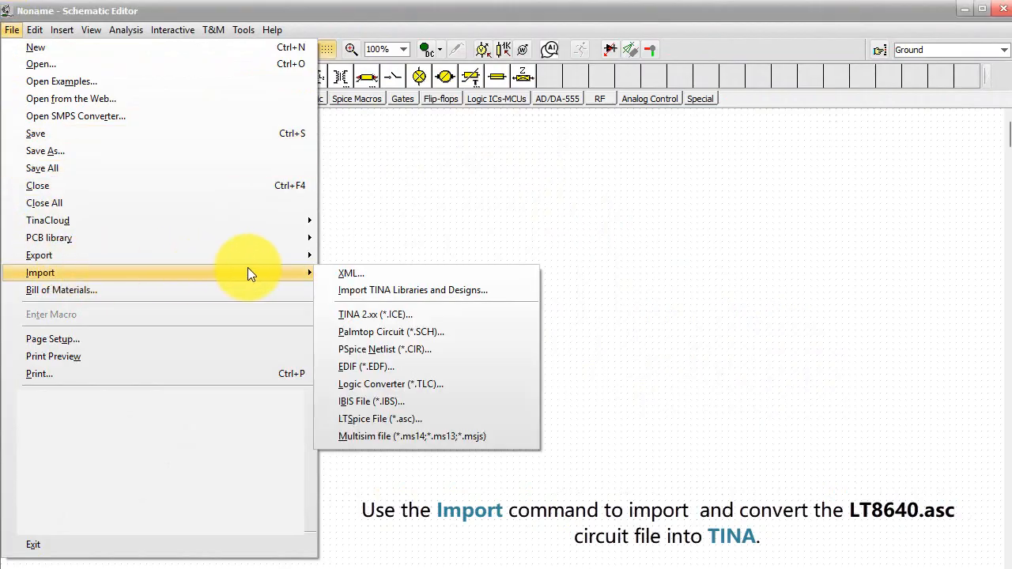
left_click(405, 419)
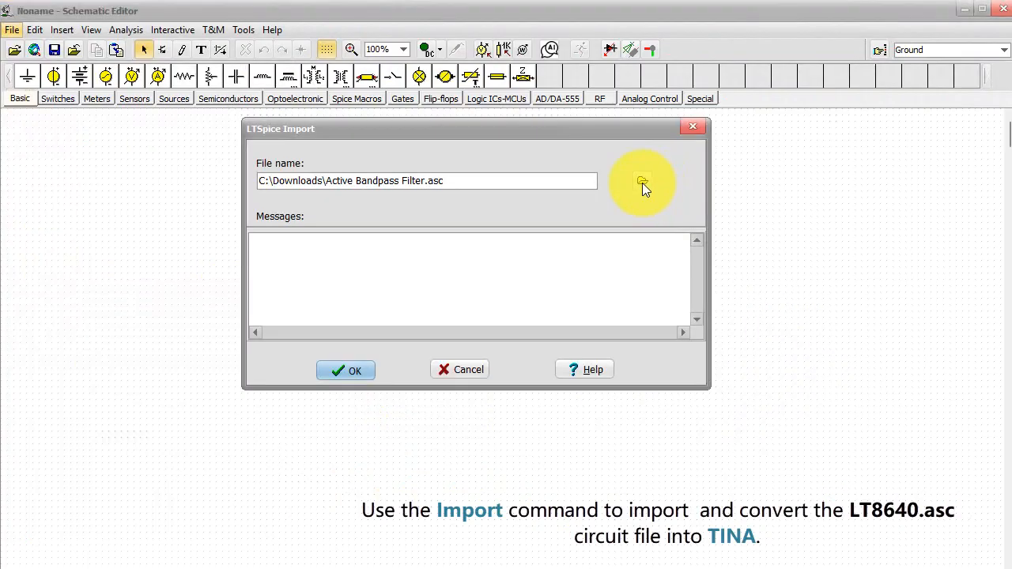
left_click(642, 182)
left_click(640, 389)
double_click(640, 389)
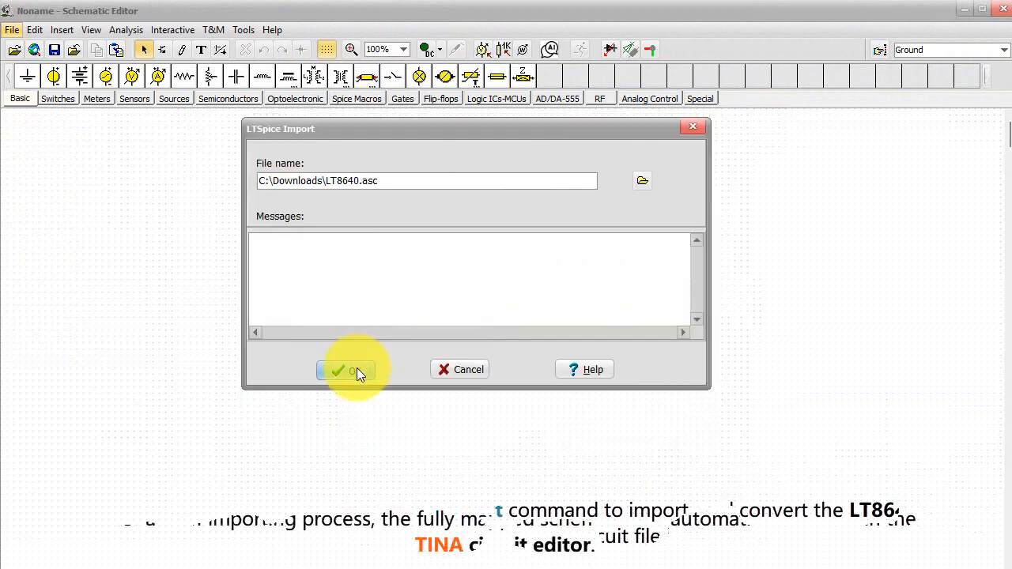
left_click(356, 368)
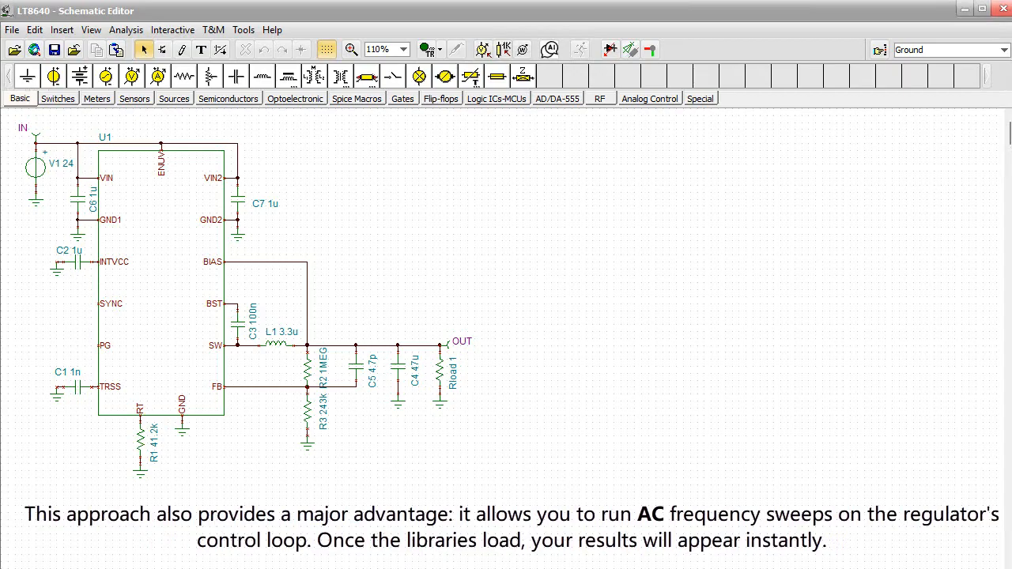
- Run a transient analysis of the LT8640 circuit with the preset parameters
left_click(127, 30)
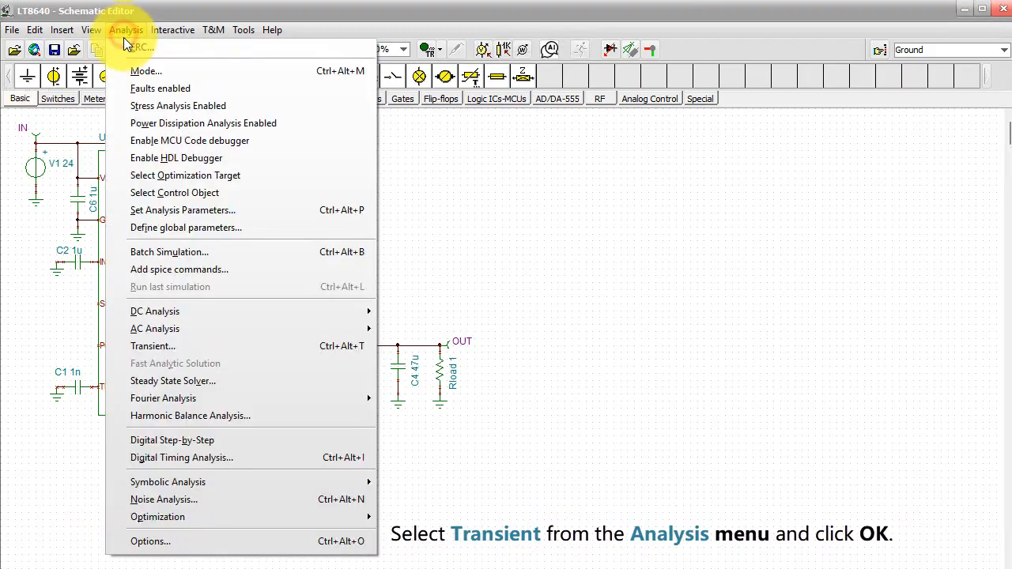
left_click(187, 341)
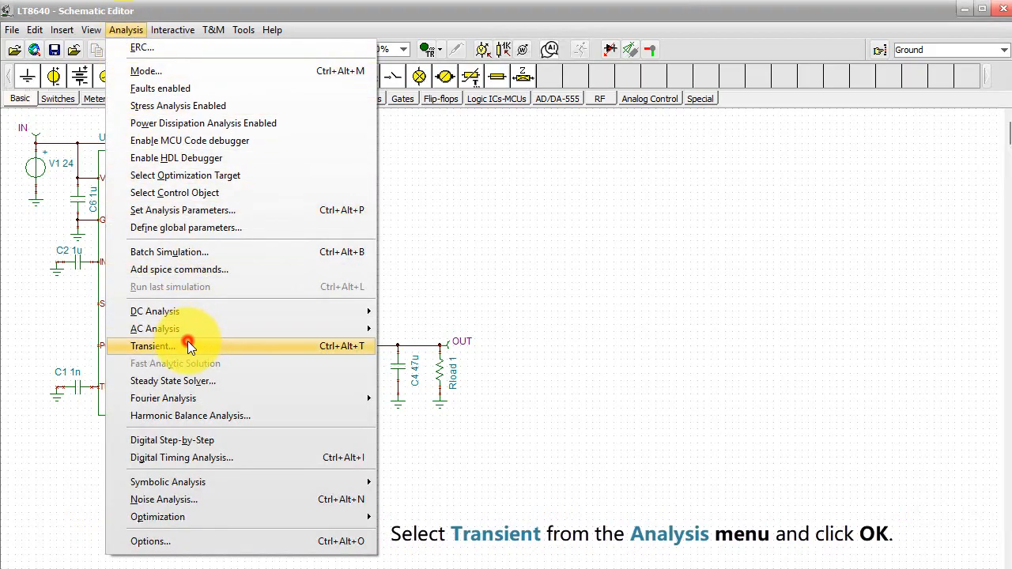
left_click(590, 166)
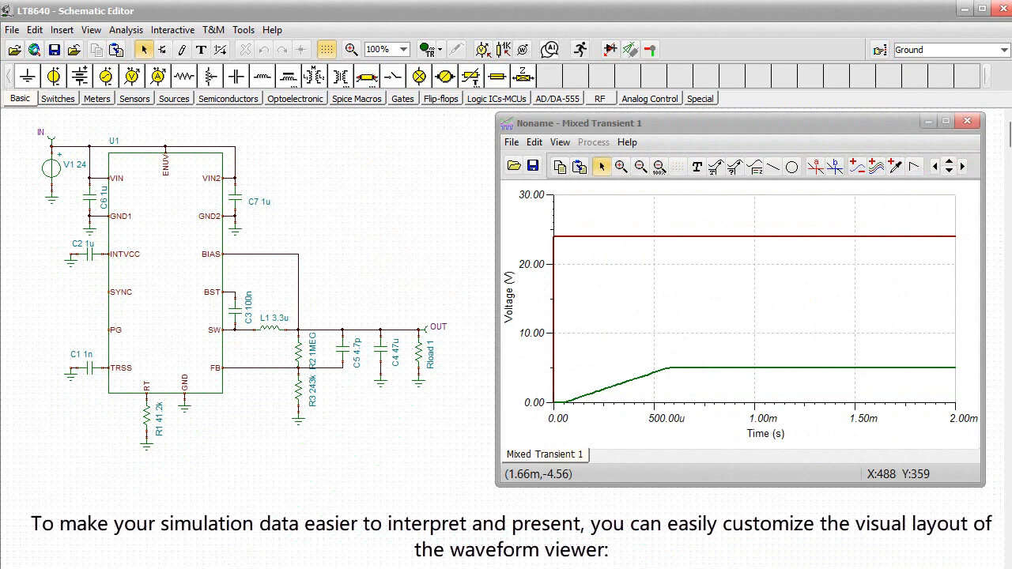
- Label the IN and OUT curves in the transient diagram and separate the curves into stacked plots
left_click(734, 166)
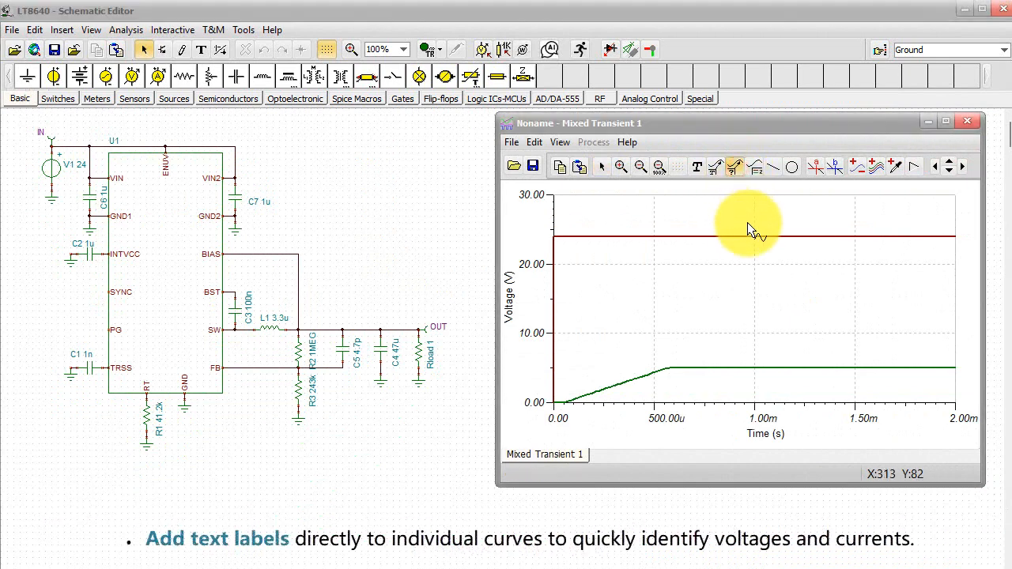
left_click(747, 236)
left_click(813, 204)
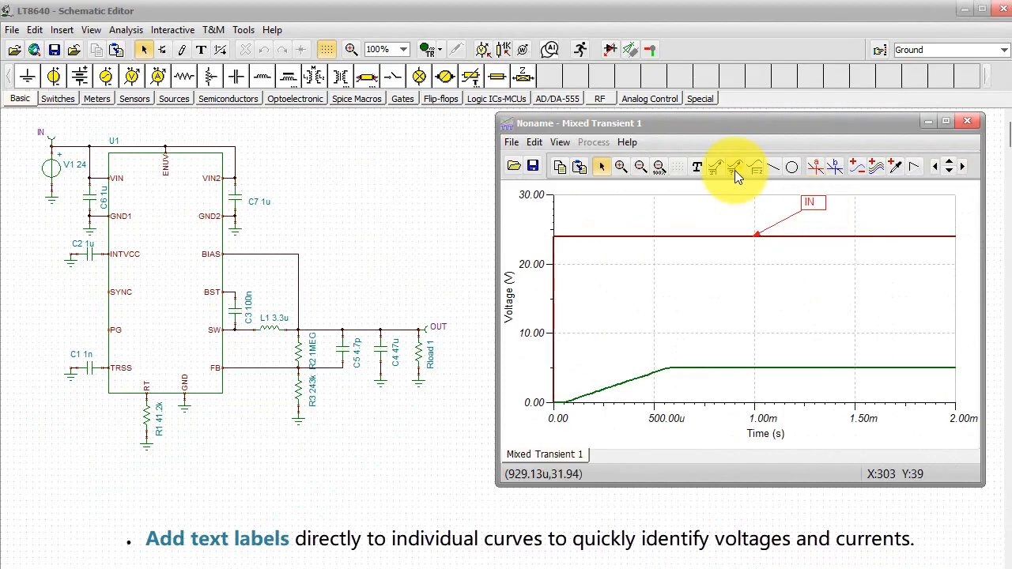
left_click(735, 169)
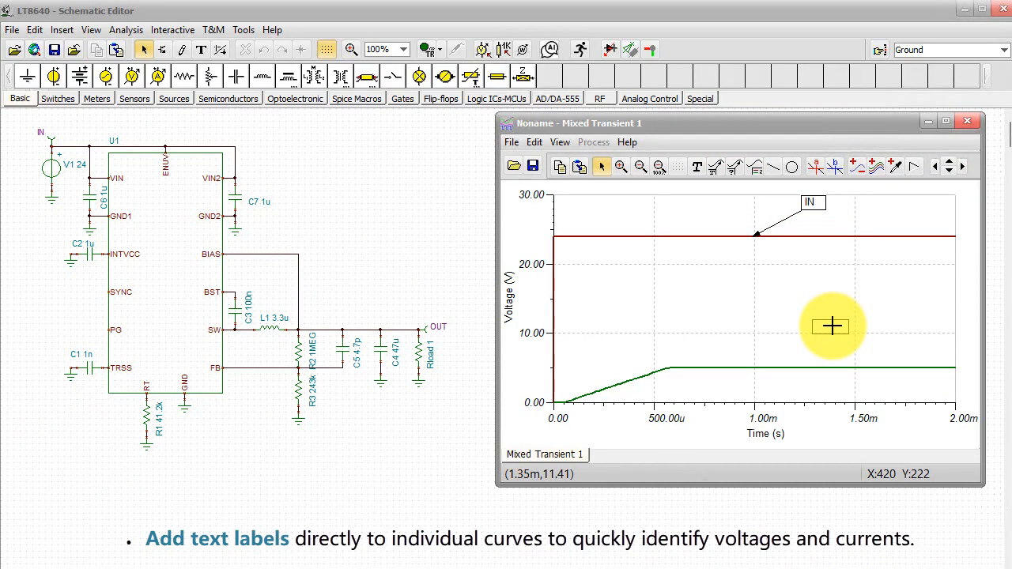
left_click(767, 366)
left_click(827, 328)
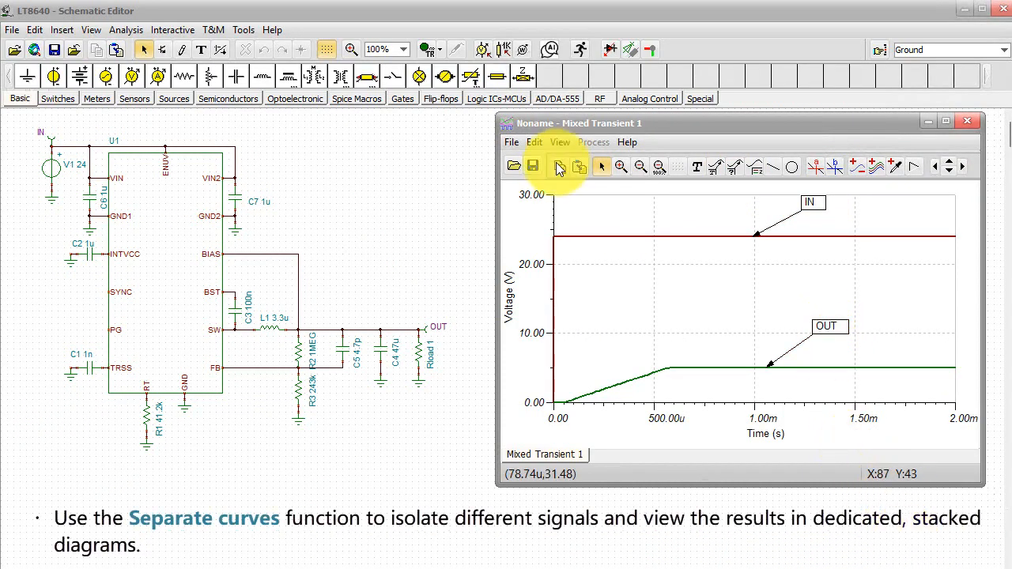
left_click(559, 143)
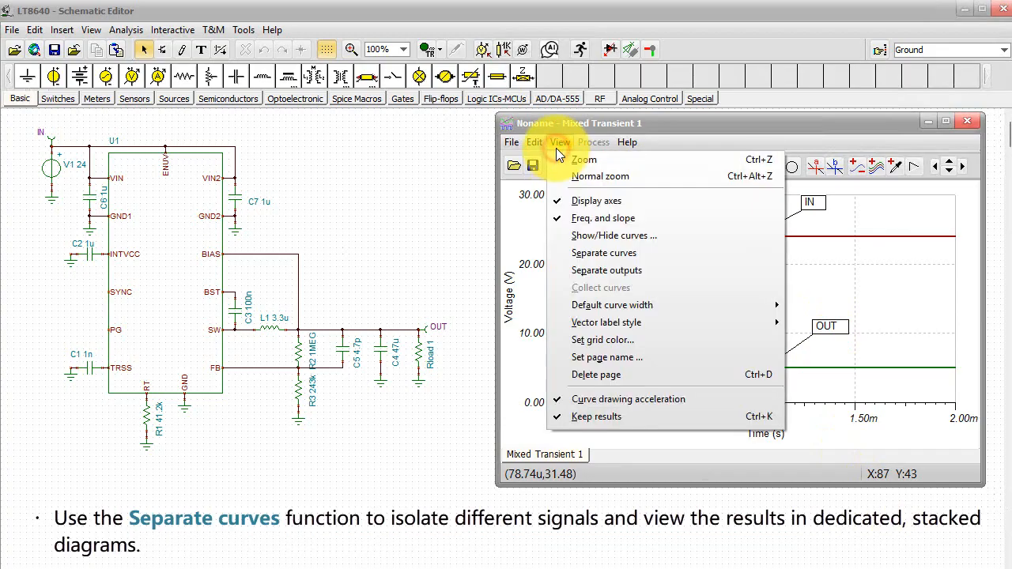
left_click(588, 254)
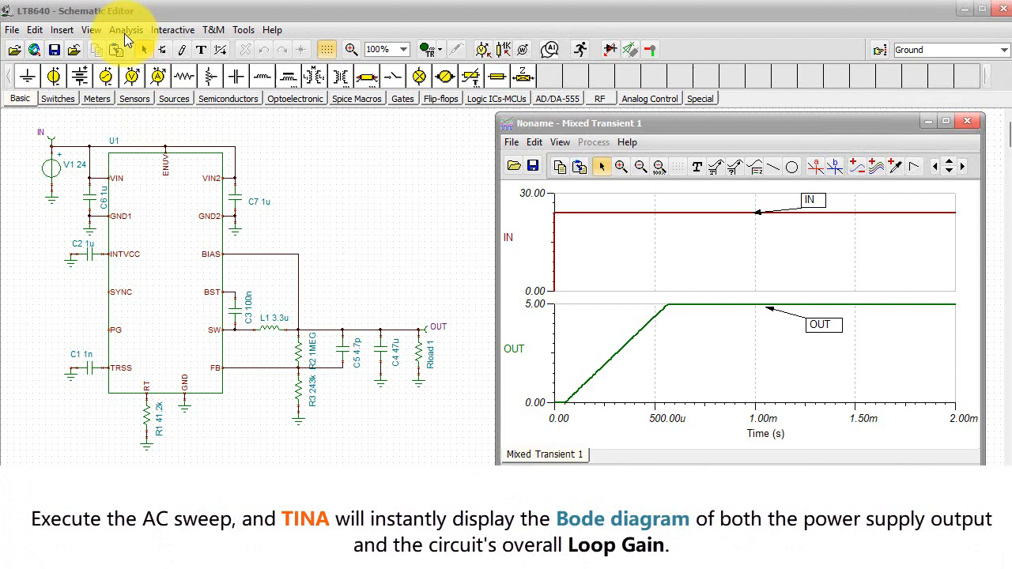
- Run an AC transfer characteristic from 10 Hz to 1 MHz with 100 points, logarithmic sweep and the Ampl & Phase (Bode) diagram
left_click(126, 32)
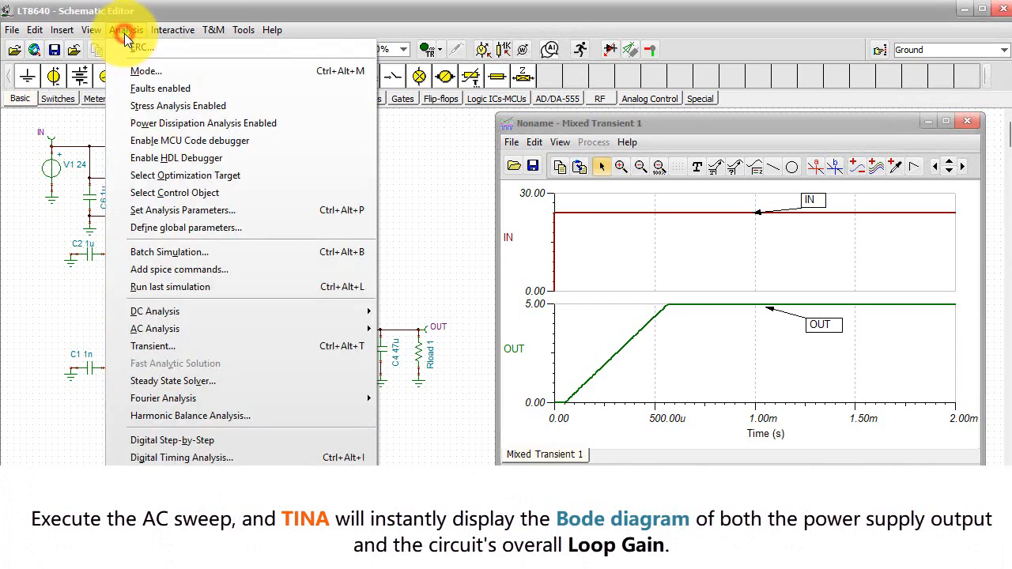
mouse_move(176, 327)
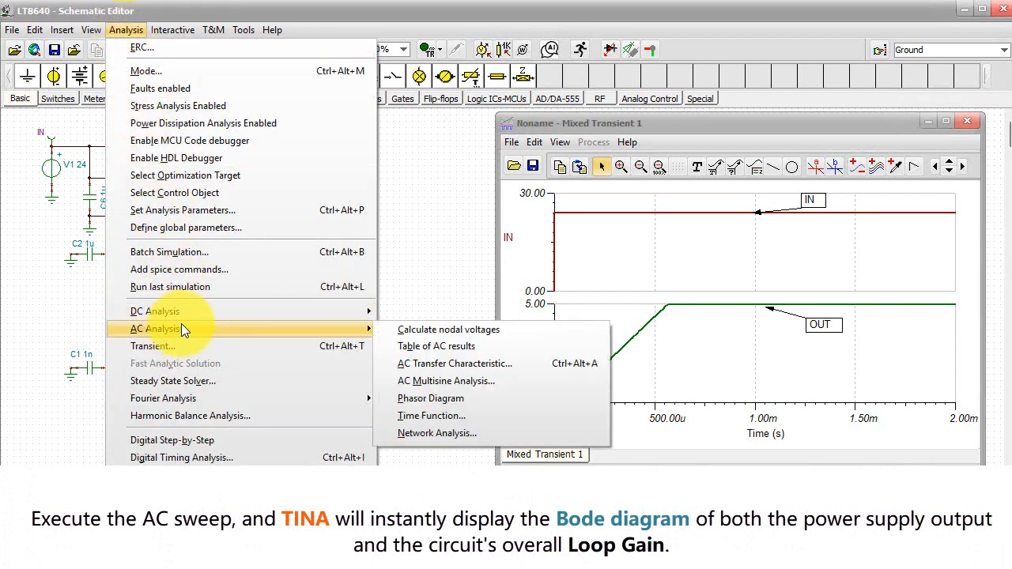
left_click(456, 365)
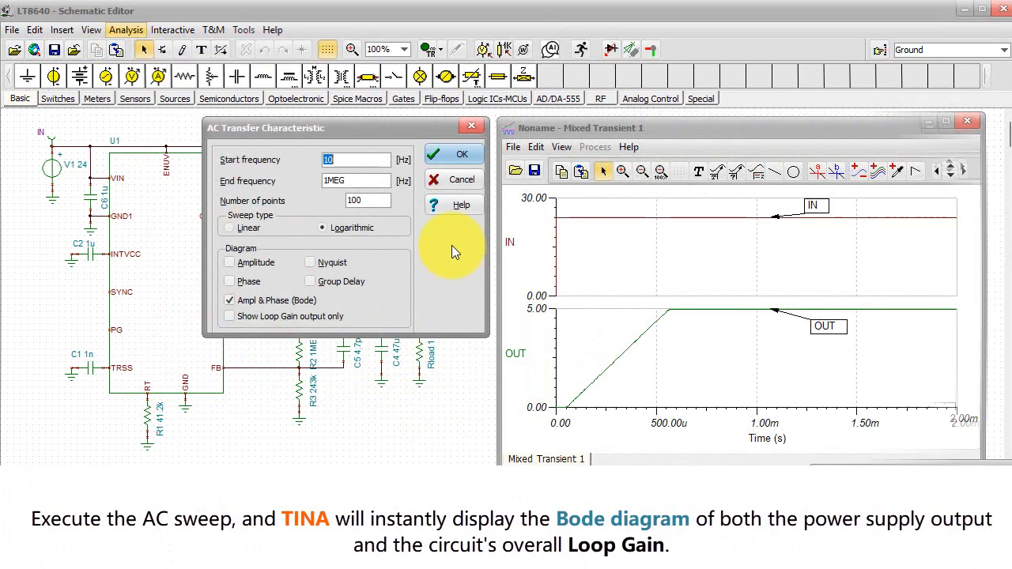
left_click(440, 153)
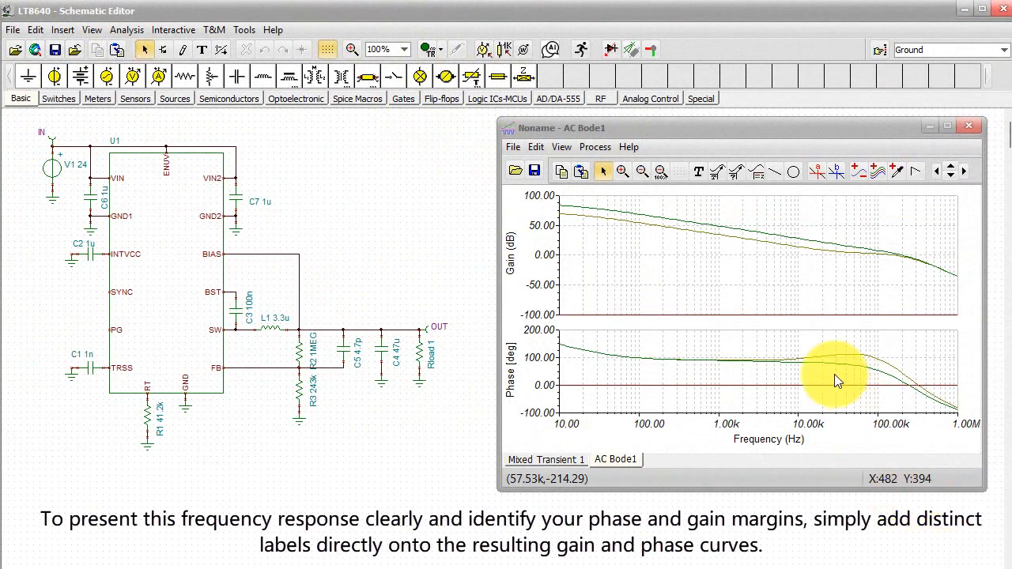
- Add OUT and Loop Gain labels to the gain and phase curves in the AC Bode1 diagram
left_click(736, 171)
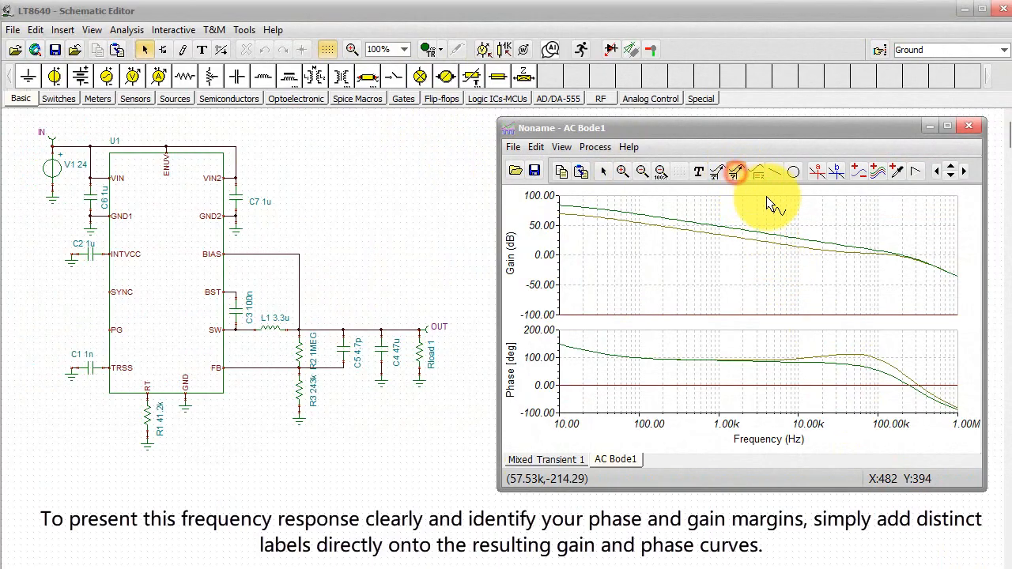
left_click(809, 236)
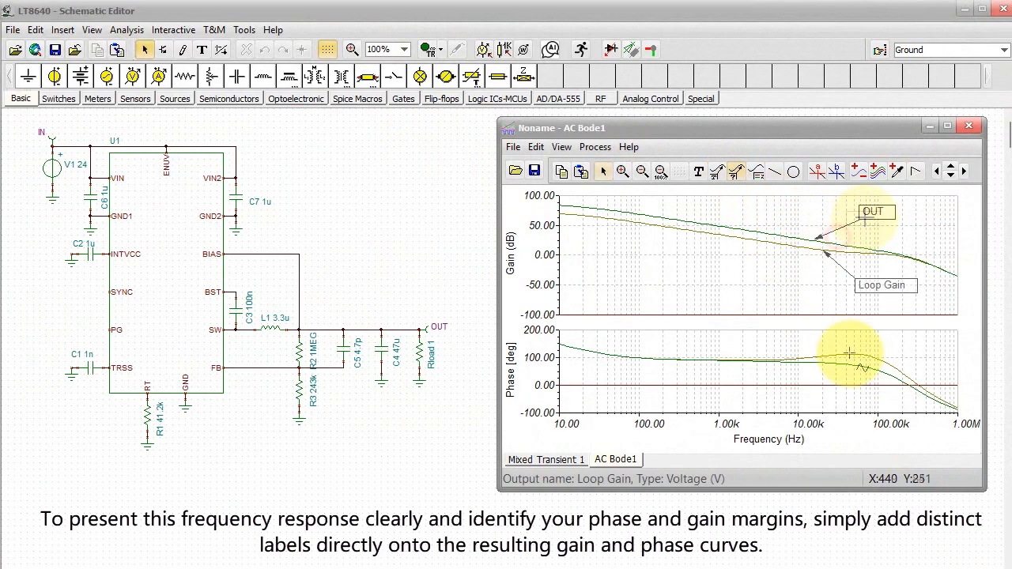
left_click_drag(849, 353, 862, 405)
left_click(736, 171)
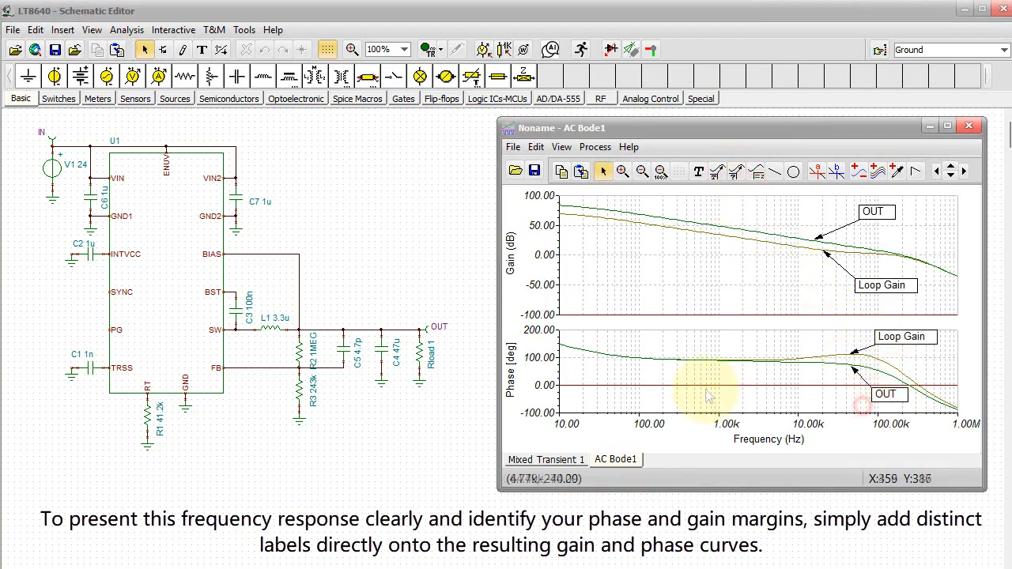